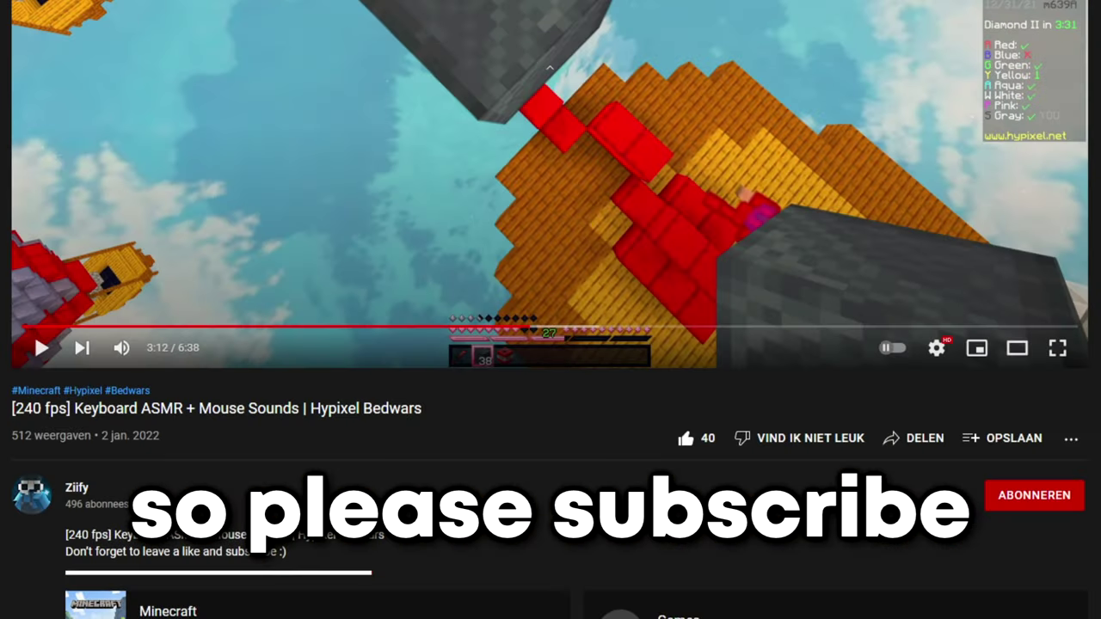
# - Subscribe to the 240 fps Bedwars video's channel and bring up its notification bell options
pyautogui.click(1032, 499)
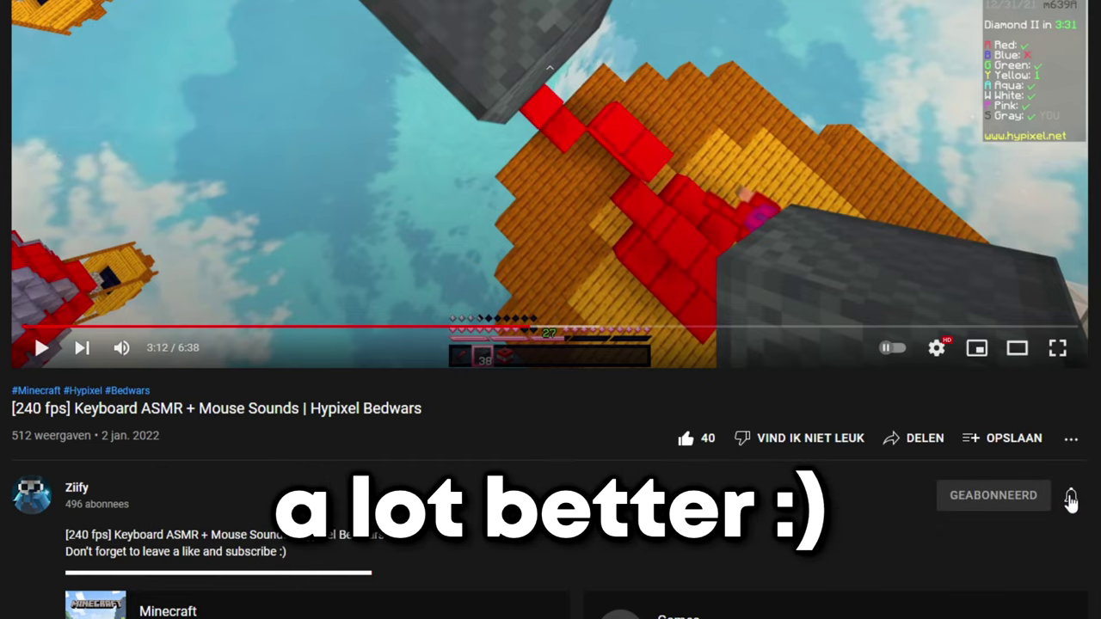
pyautogui.click(1070, 497)
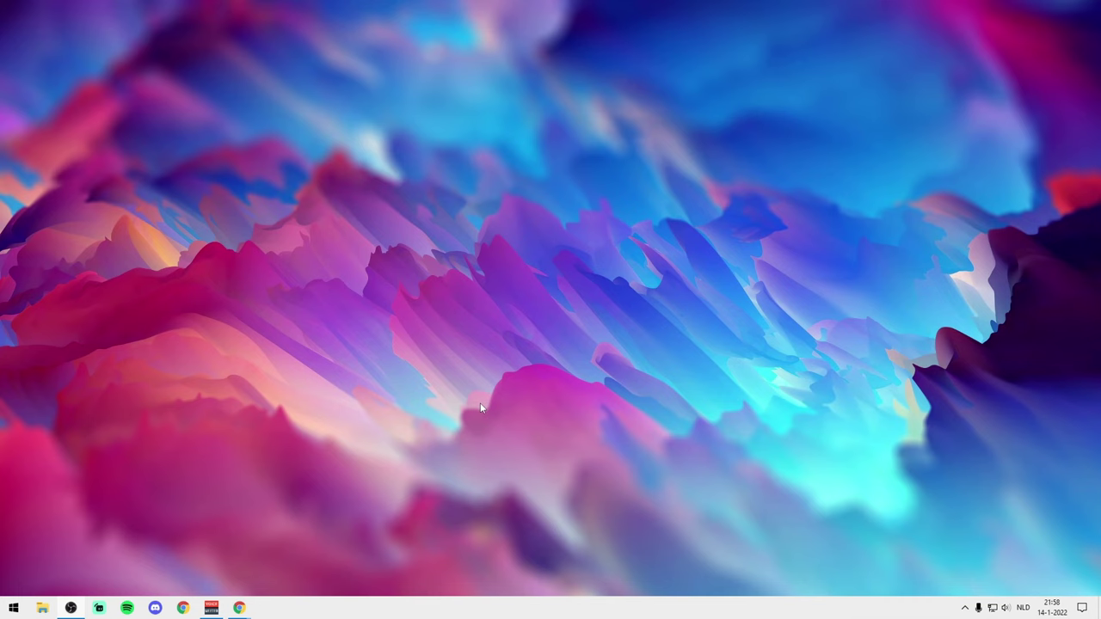
# - Search 'restore' and turn on system protection for drive SSD (E:)
pyautogui.press('super')
pyautogui.write('re')
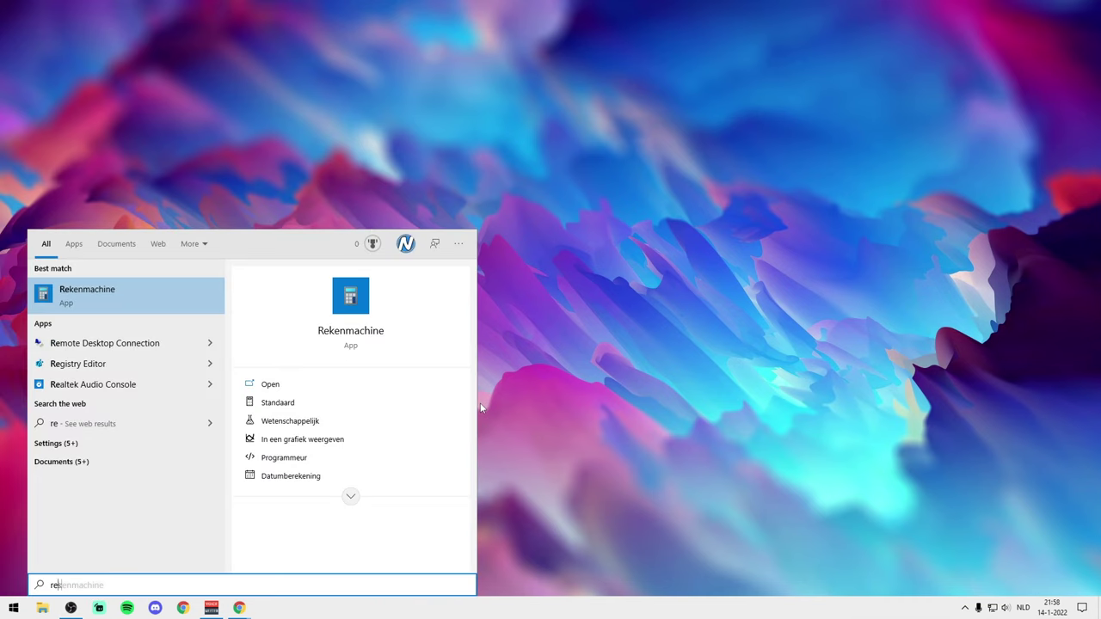
pyautogui.write('store')
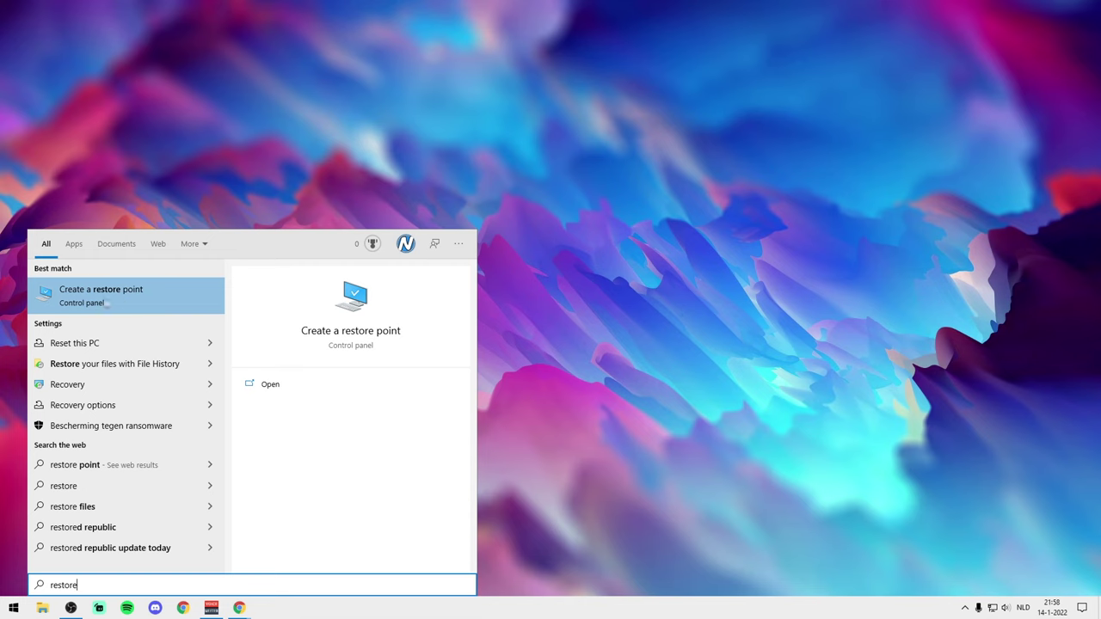
pyautogui.click(107, 304)
pyautogui.click(290, 308)
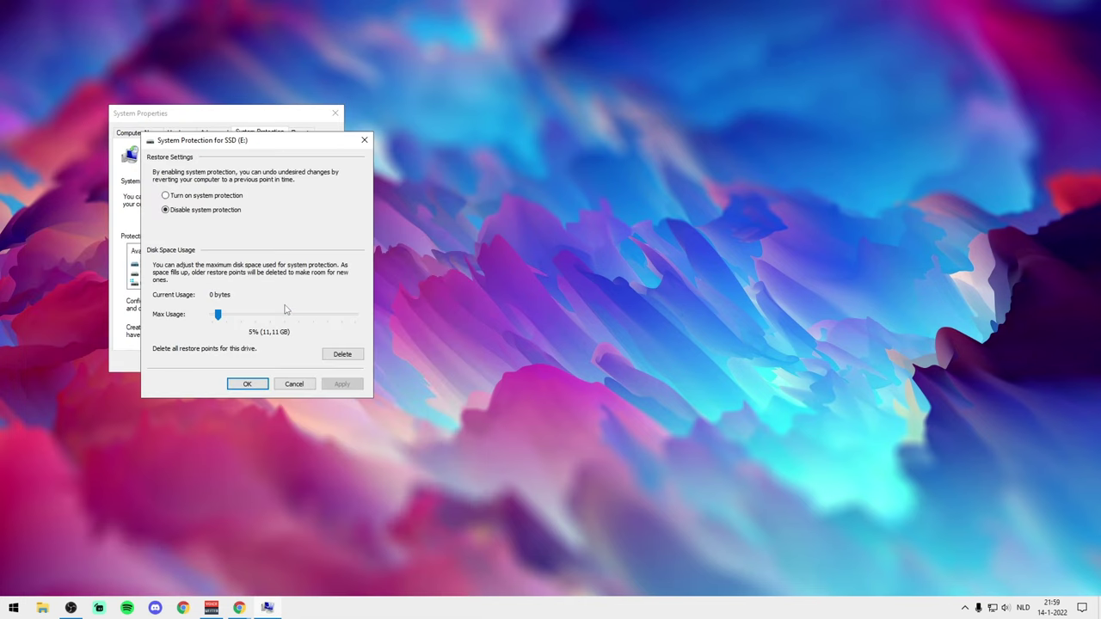
pyautogui.click(209, 198)
pyautogui.click(342, 384)
pyautogui.click(246, 384)
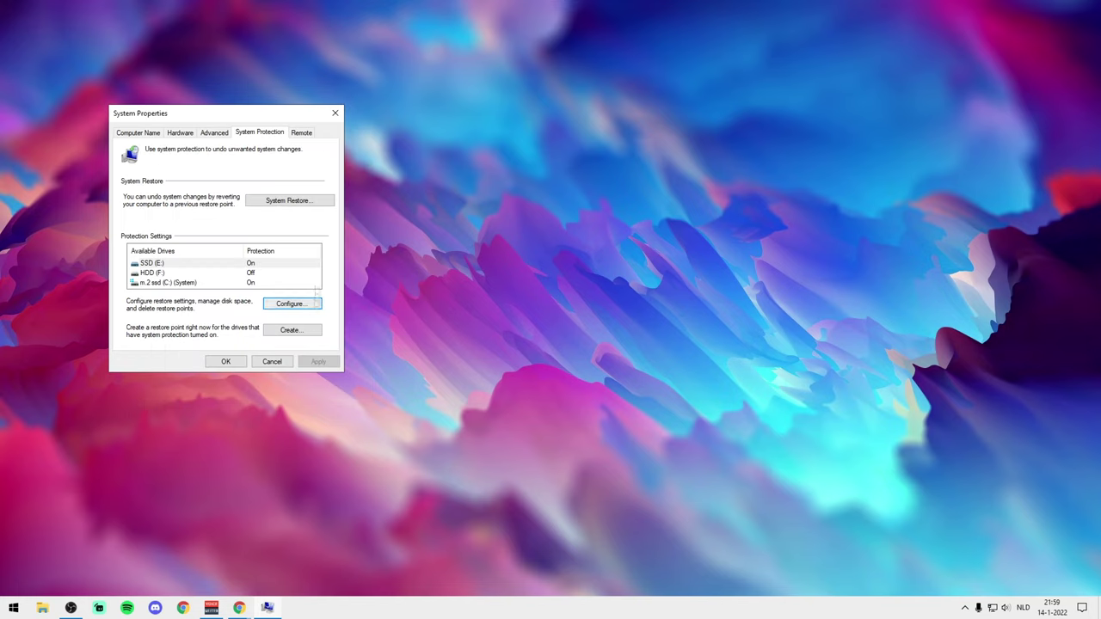
# - Create a new restore point with the description 'wedwdwa'
pyautogui.click(287, 335)
pyautogui.write('wedwdwa')
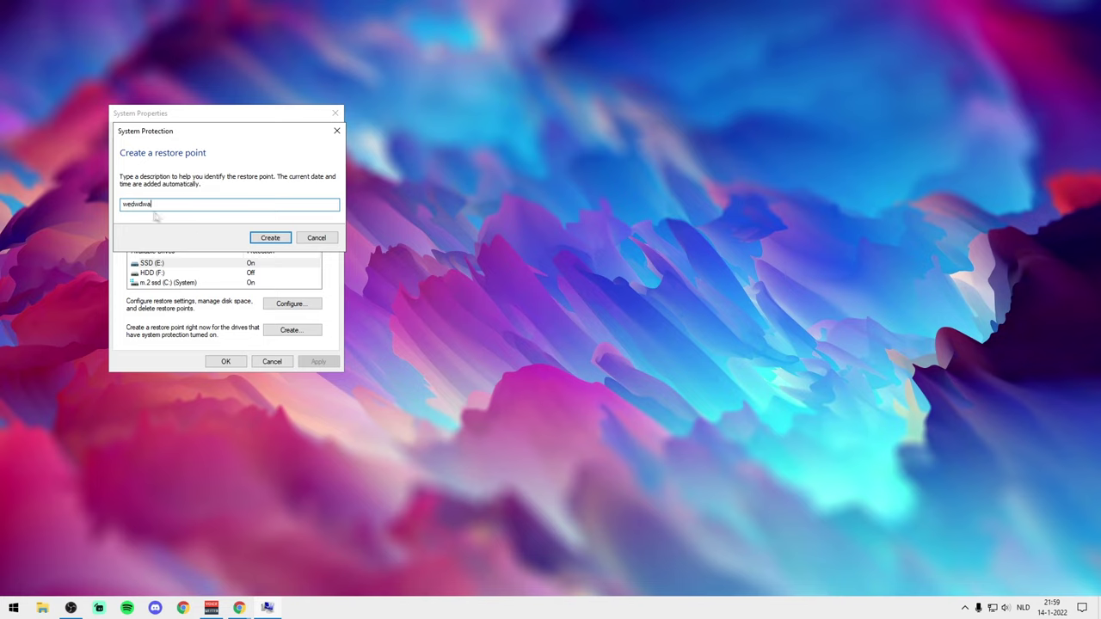
pyautogui.click(270, 238)
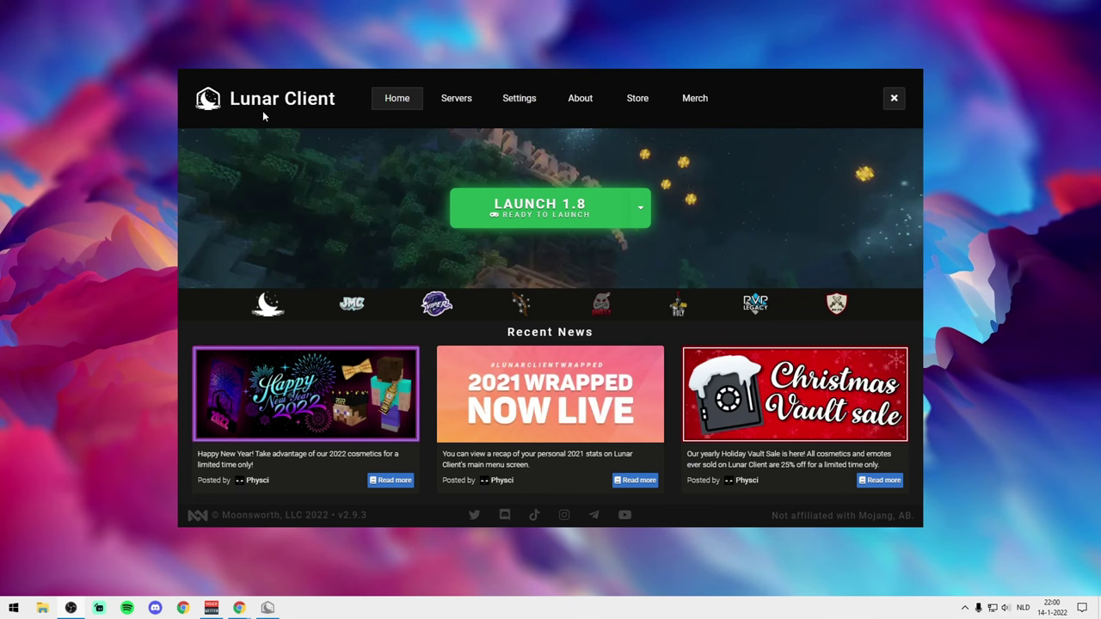
# - Set Lunar Client's allocated memory to 3.0GB in its Settings, then open Task Manager from the taskbar
pyautogui.click(515, 103)
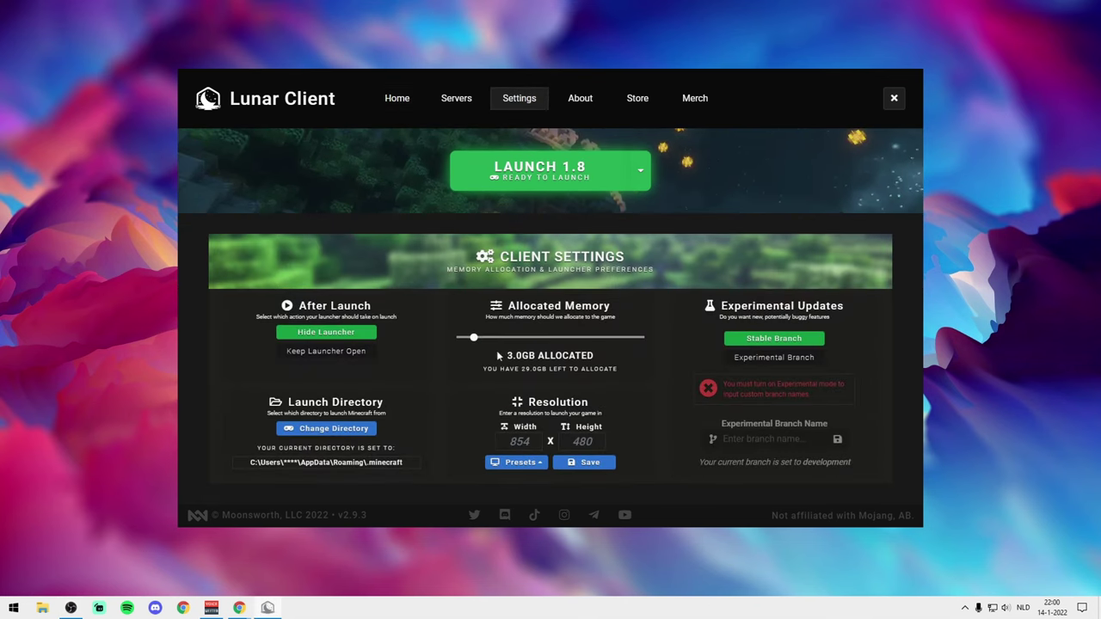
pyautogui.moveTo(475, 343)
pyautogui.mouseDown()
pyautogui.moveTo(459, 343)
pyautogui.moveTo(473, 342)
pyautogui.mouseUp()
pyautogui.rightClick(547, 605)
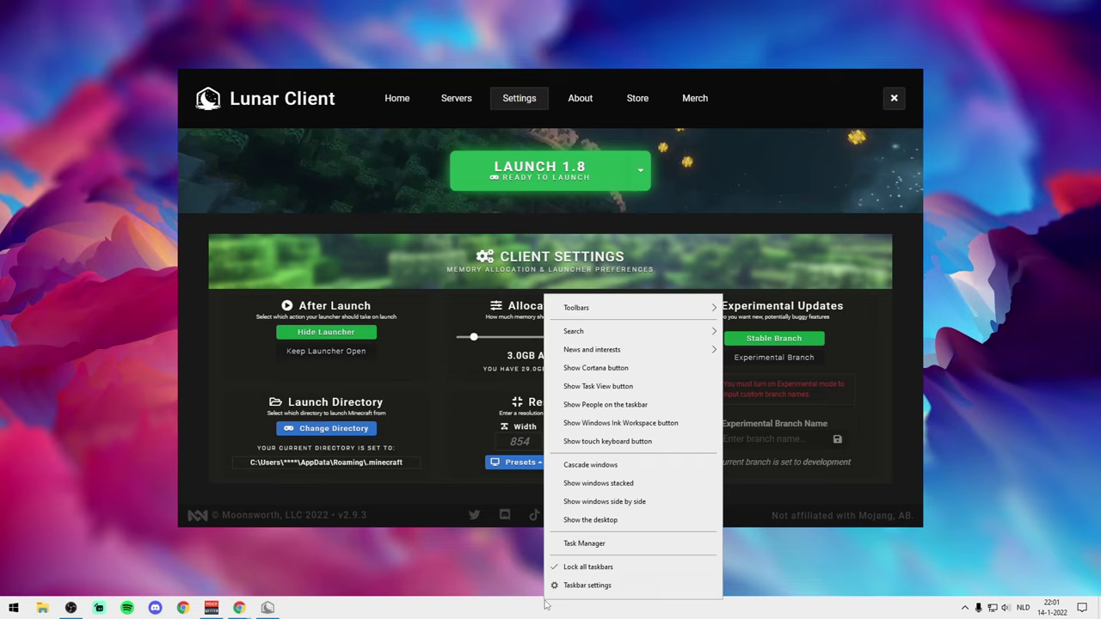
pyautogui.click(578, 550)
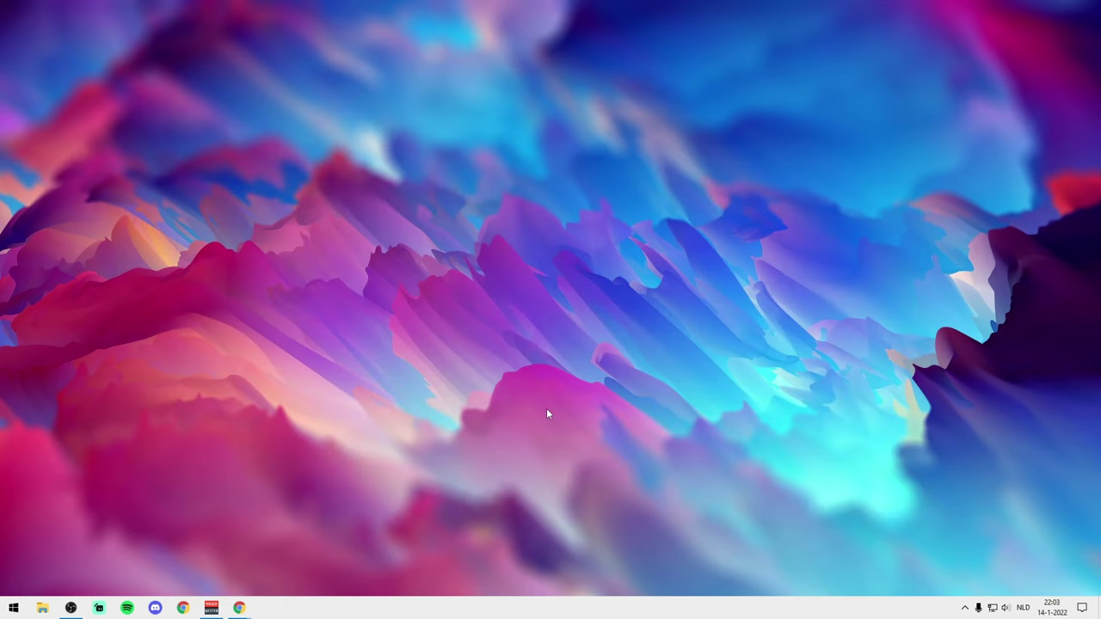
# - Delete all 79 items in the Windows temp folder via Run, then close it
pyautogui.press('super+r')
pyautogui.write('te')
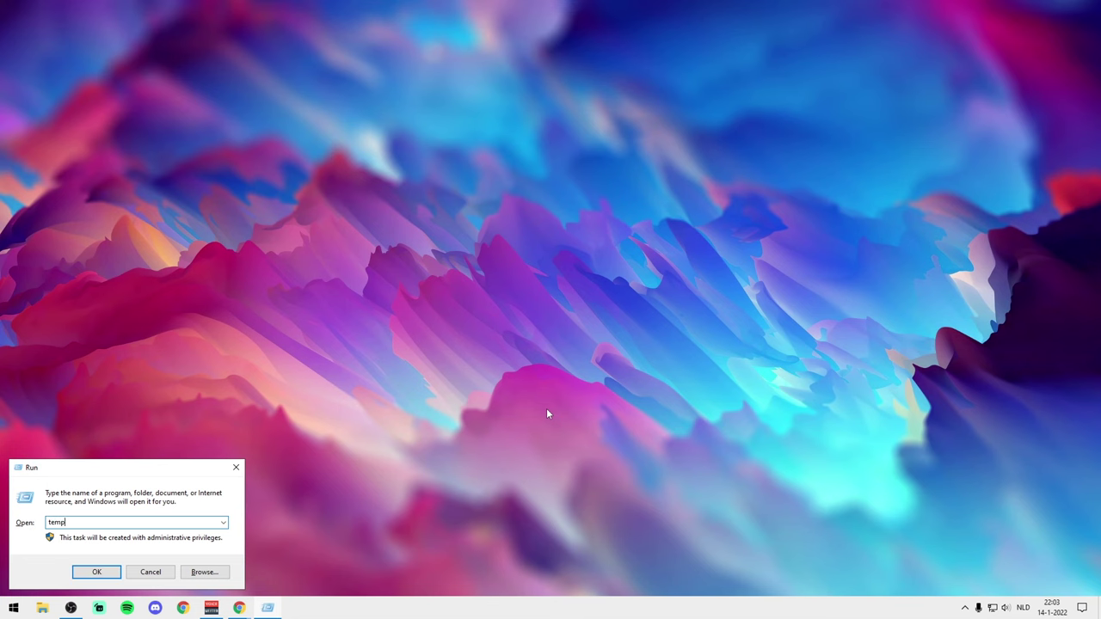
pyautogui.press('Return')
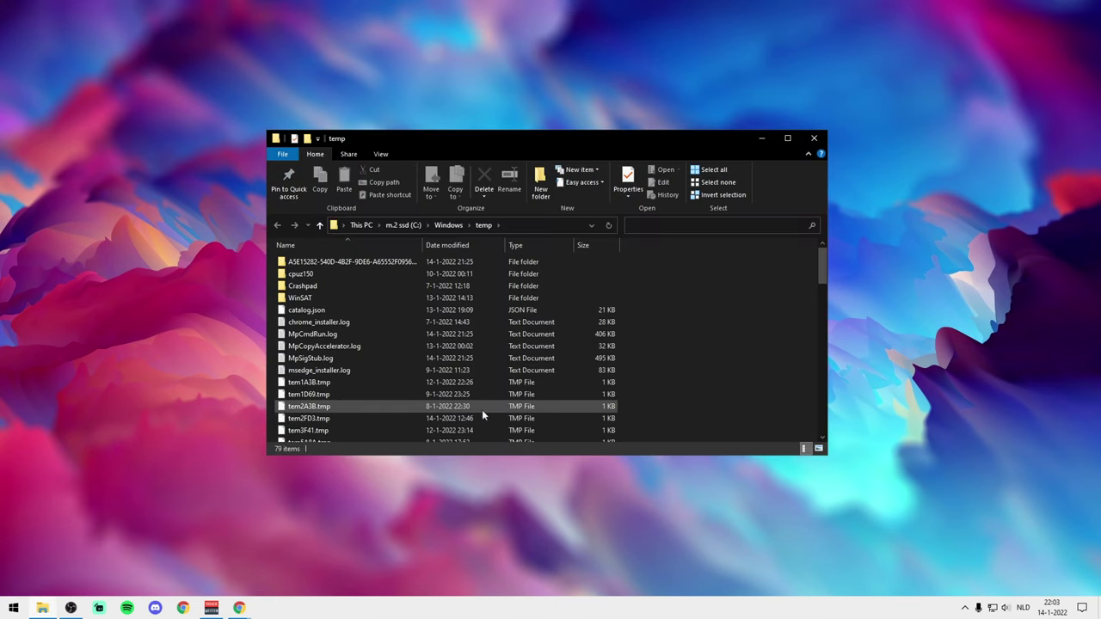
pyautogui.hotkey('ctrl', 'a')
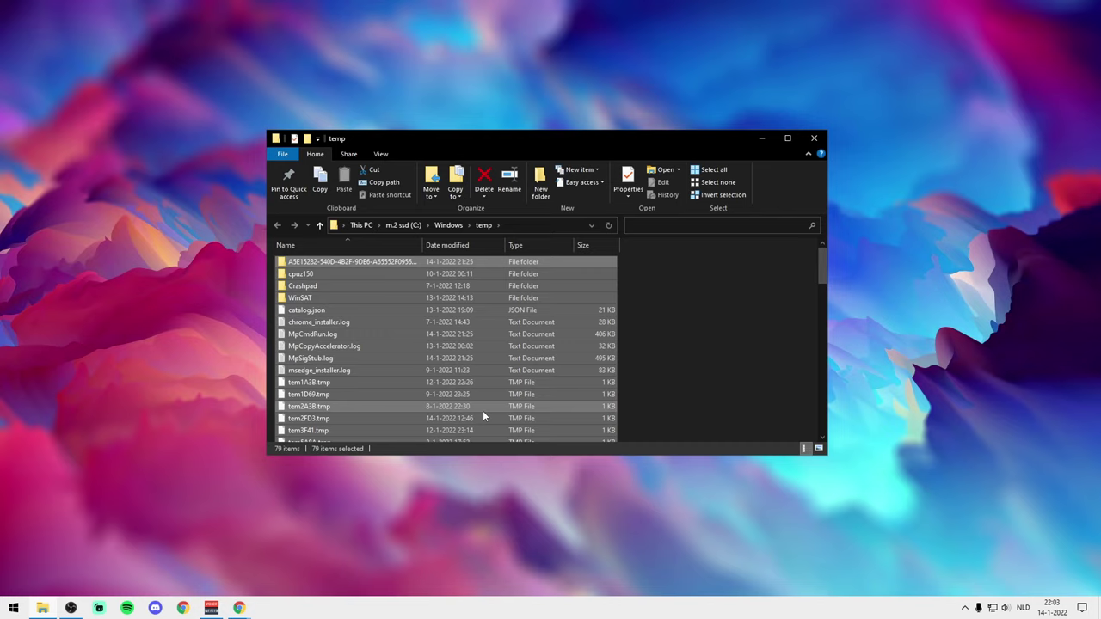
pyautogui.press('Delete')
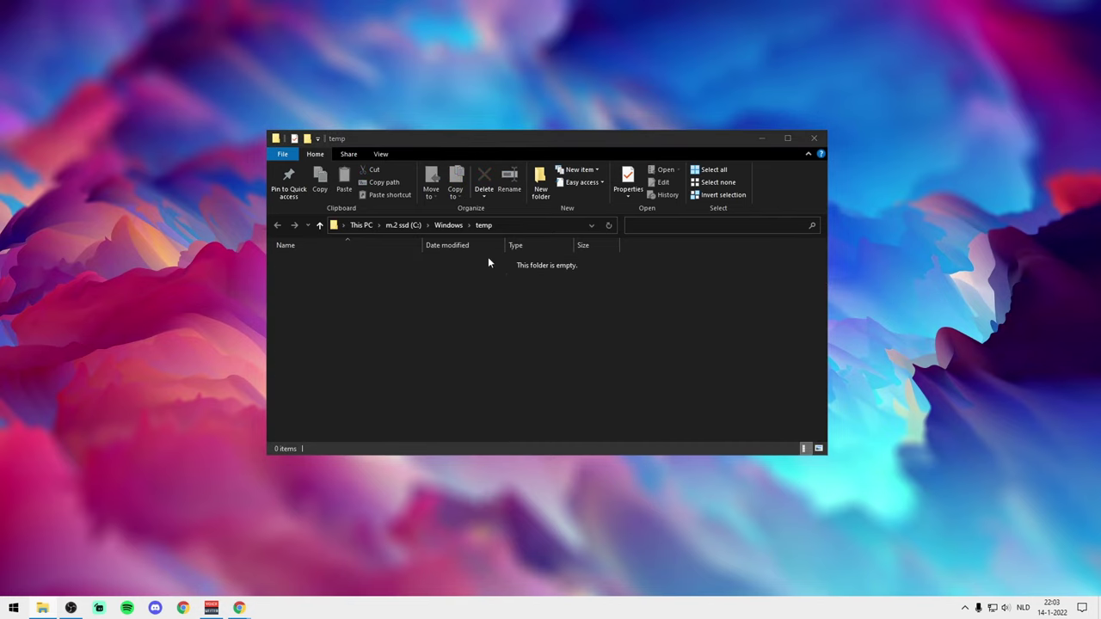
pyautogui.click(813, 139)
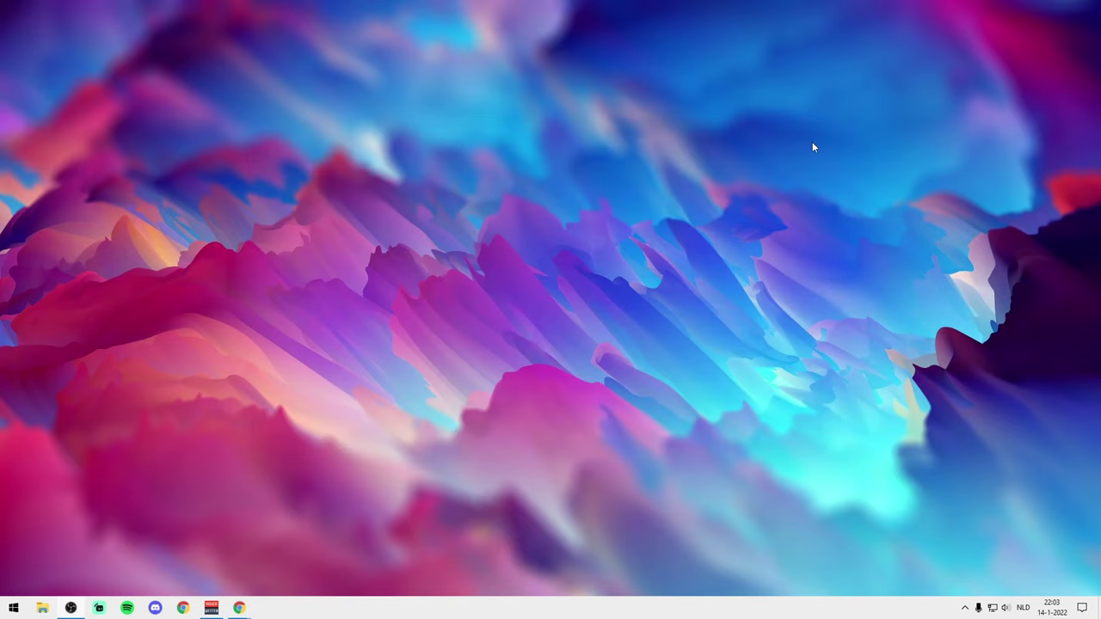
# - Clear the user %temp% folder, skipping all items still in use
pyautogui.press('super+r')
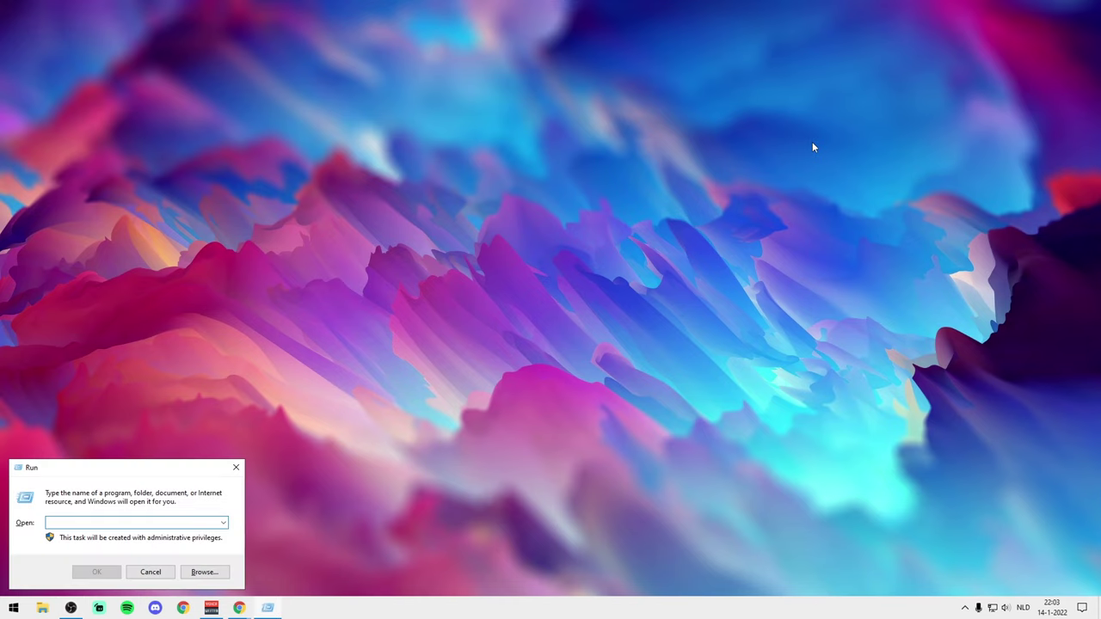
pyautogui.write('%tem')
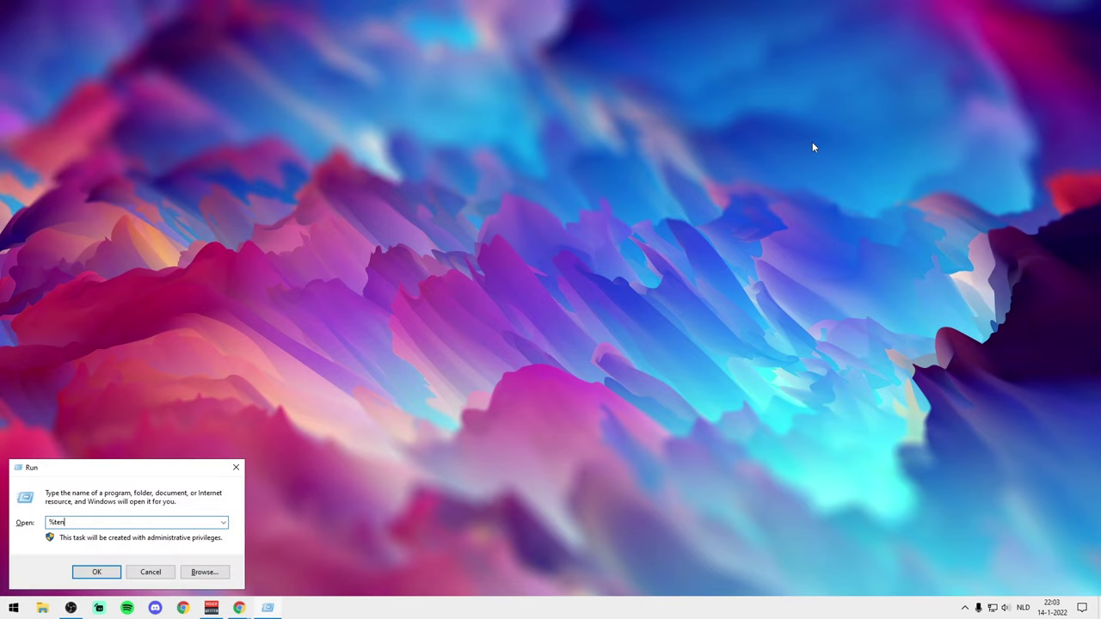
pyautogui.write('p%')
pyautogui.press('Return')
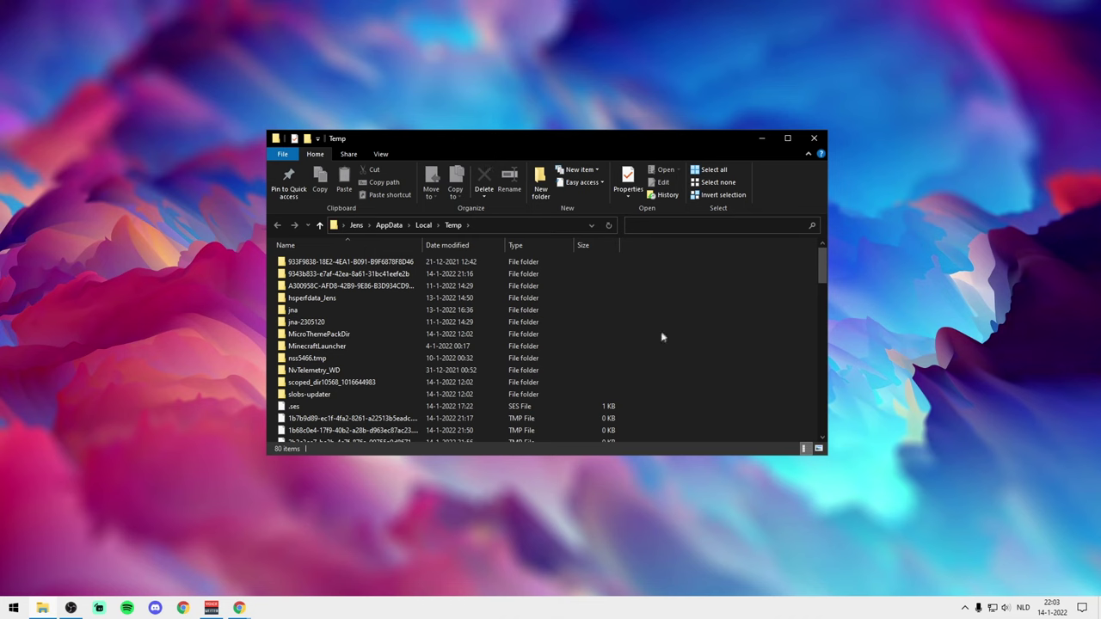
pyautogui.hotkey('ctrl', 'a')
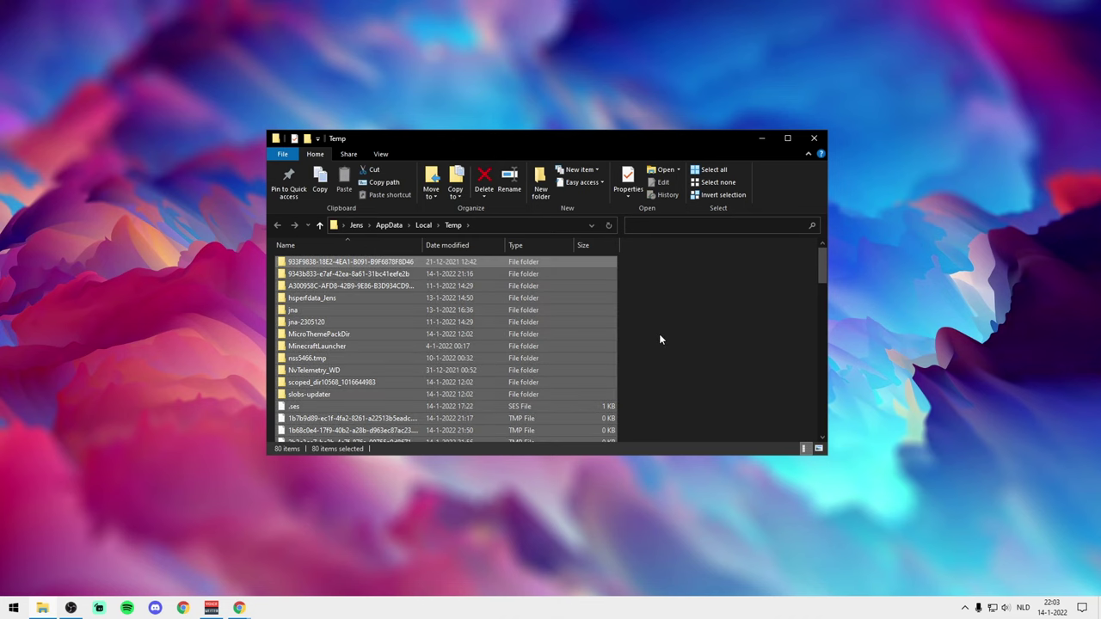
pyautogui.press('Delete')
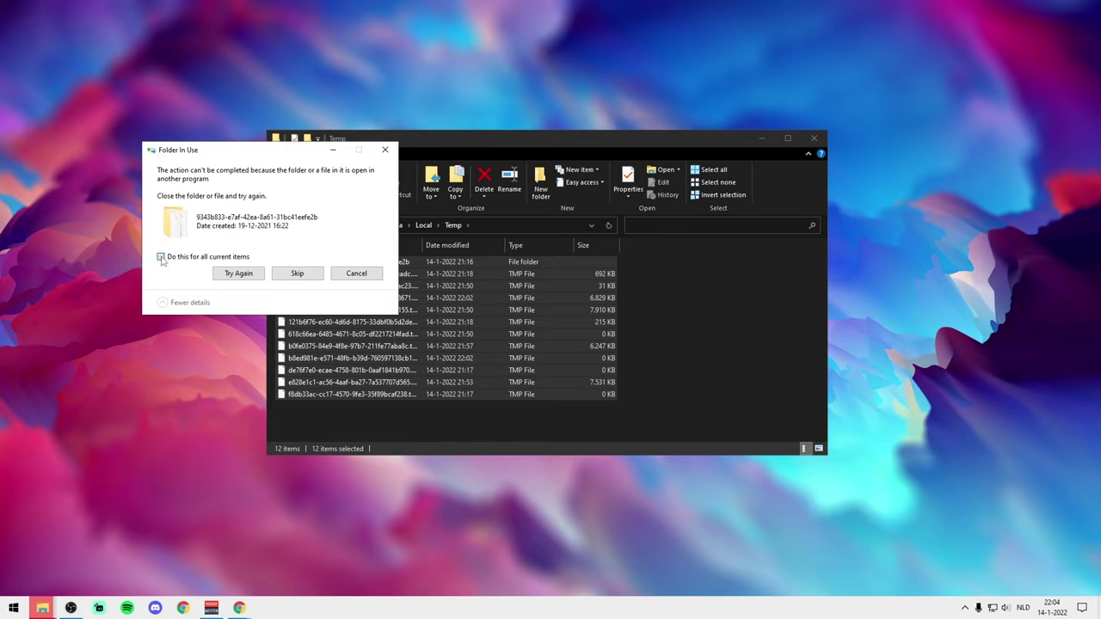
pyautogui.click(161, 257)
pyautogui.click(301, 273)
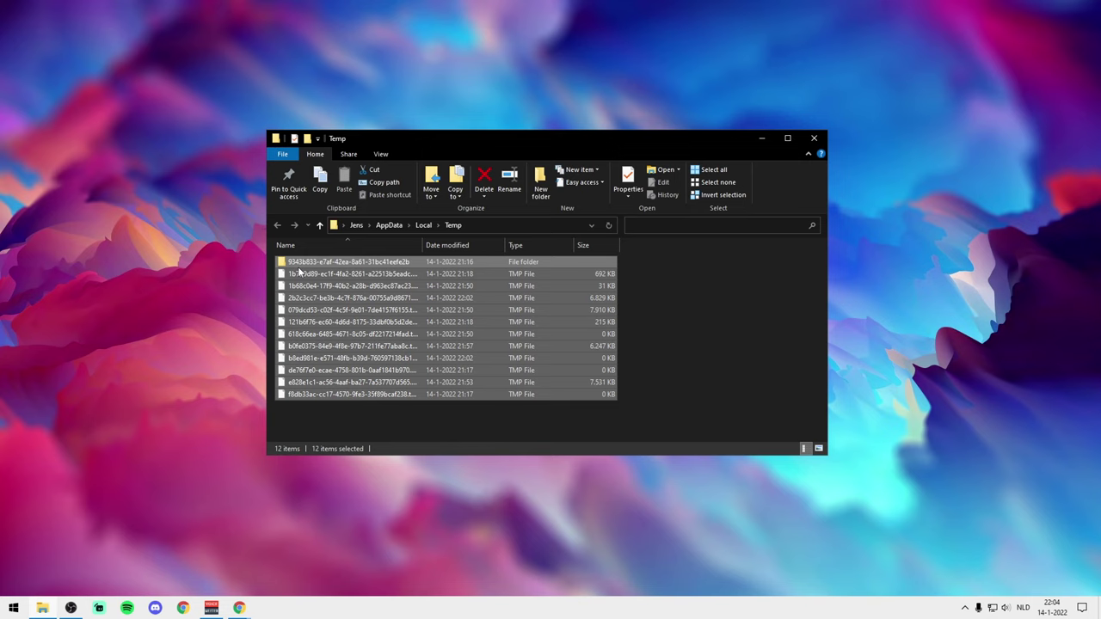
pyautogui.moveTo(640, 410); pyautogui.dragTo(422, 262)
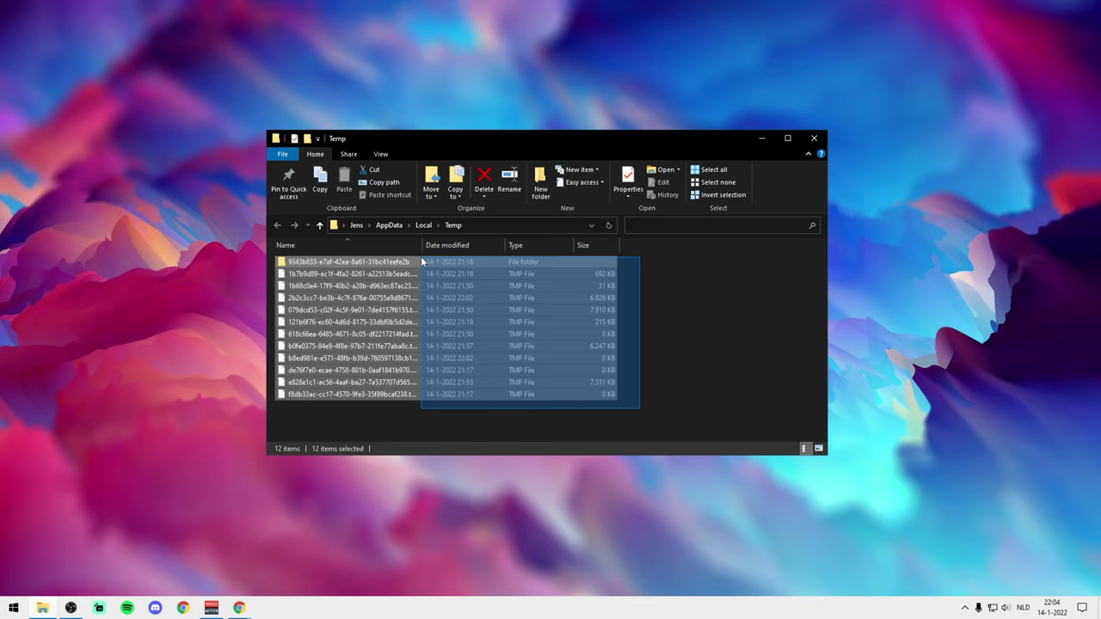
pyautogui.moveTo(422, 261); pyautogui.dragTo(421, 262)
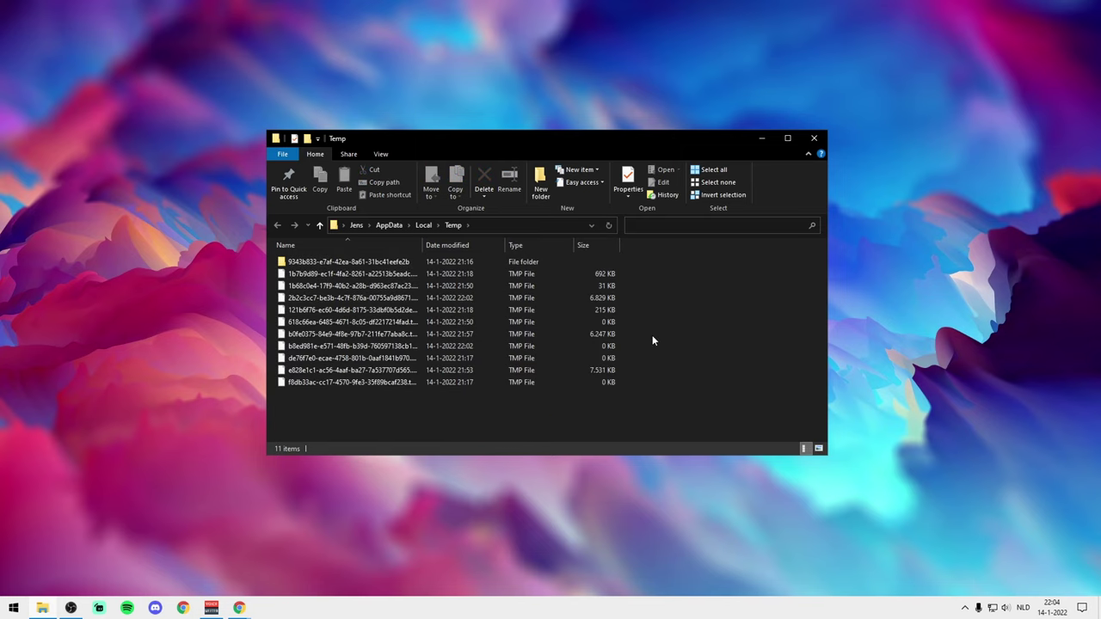
# - Open the Prefetch folder via Run, delete its last remaining file, and close the window
pyautogui.click(814, 138)
pyautogui.press('super+r')
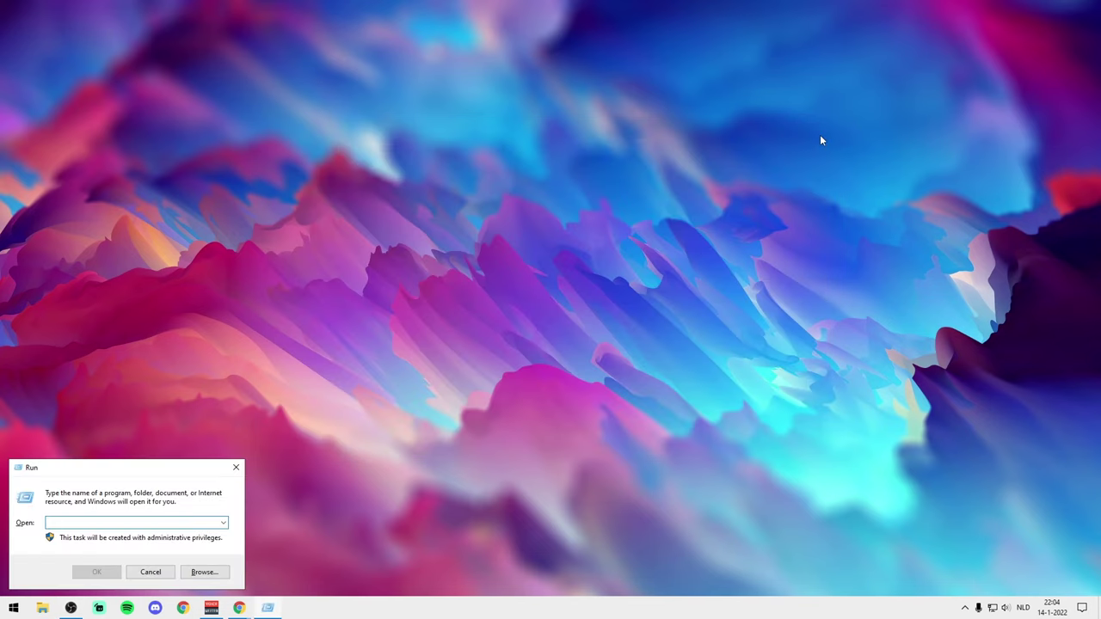
pyautogui.write('prefetch')
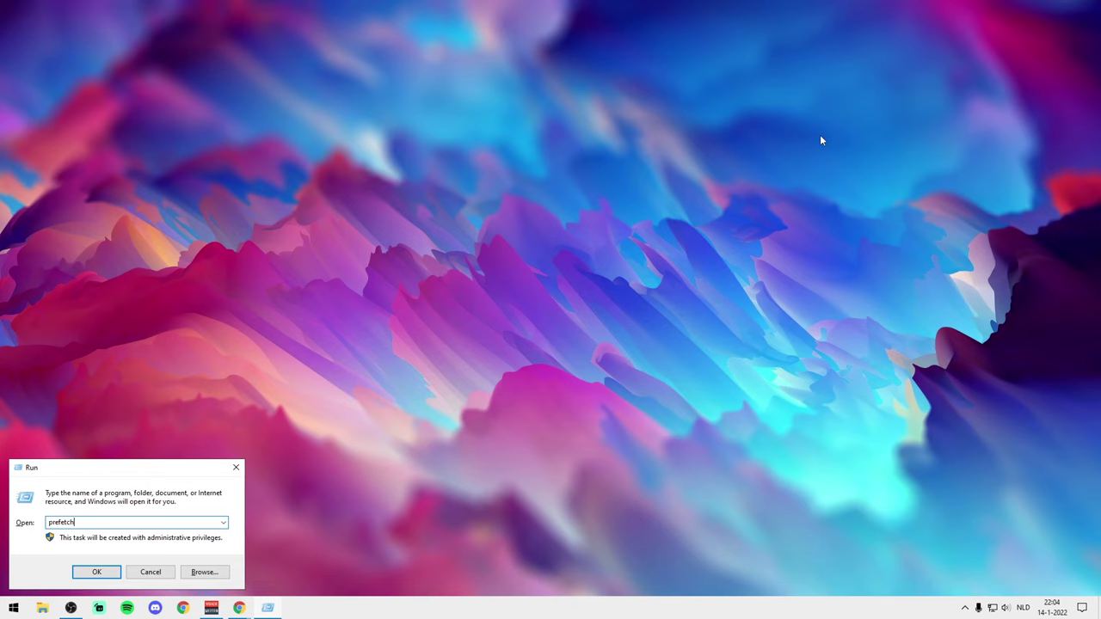
pyautogui.press('Return')
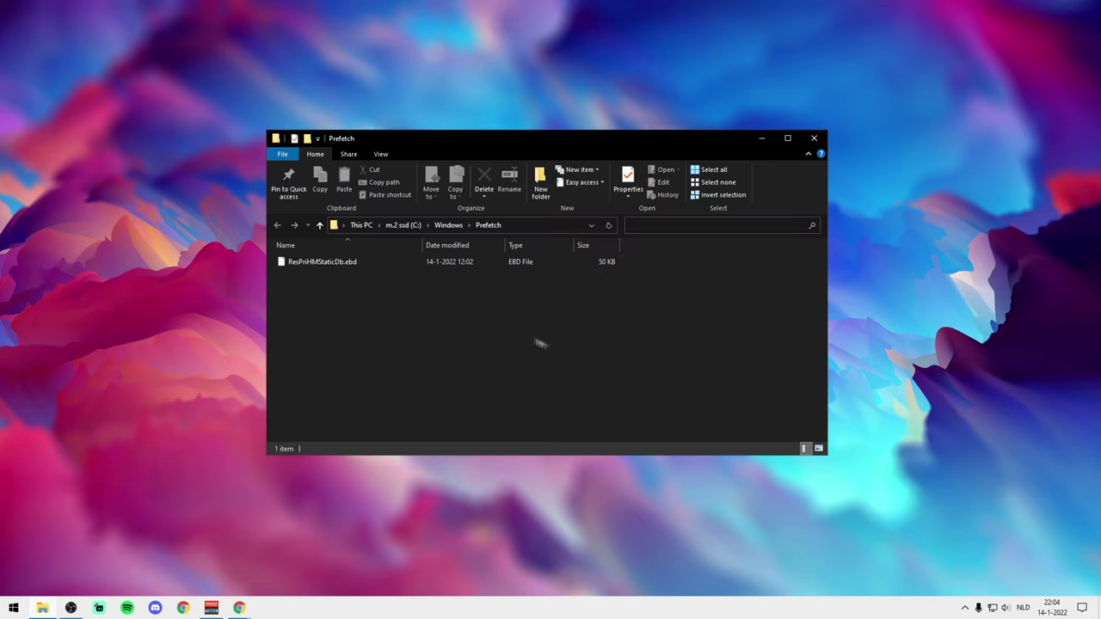
pyautogui.moveTo(540, 339); pyautogui.dragTo(277, 261)
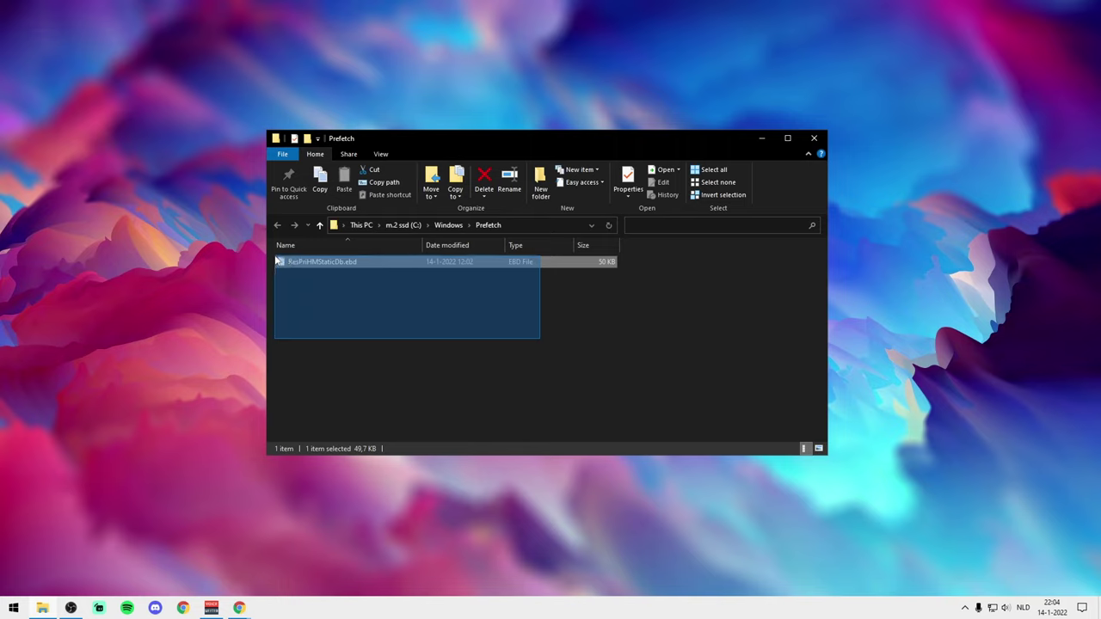
pyautogui.press('Delete')
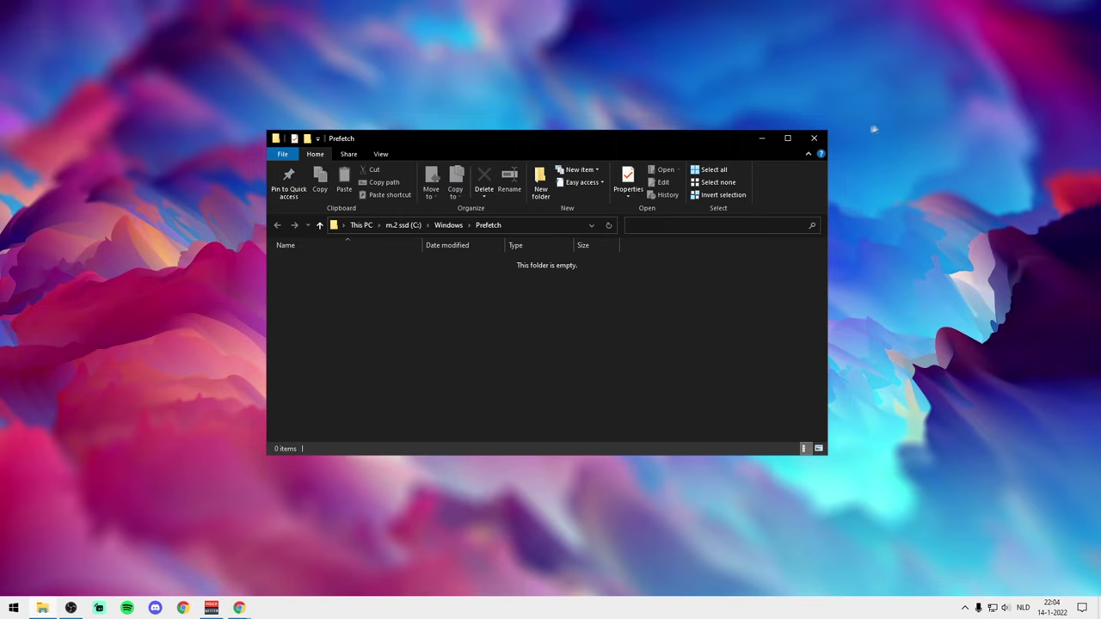
pyautogui.click(815, 140)
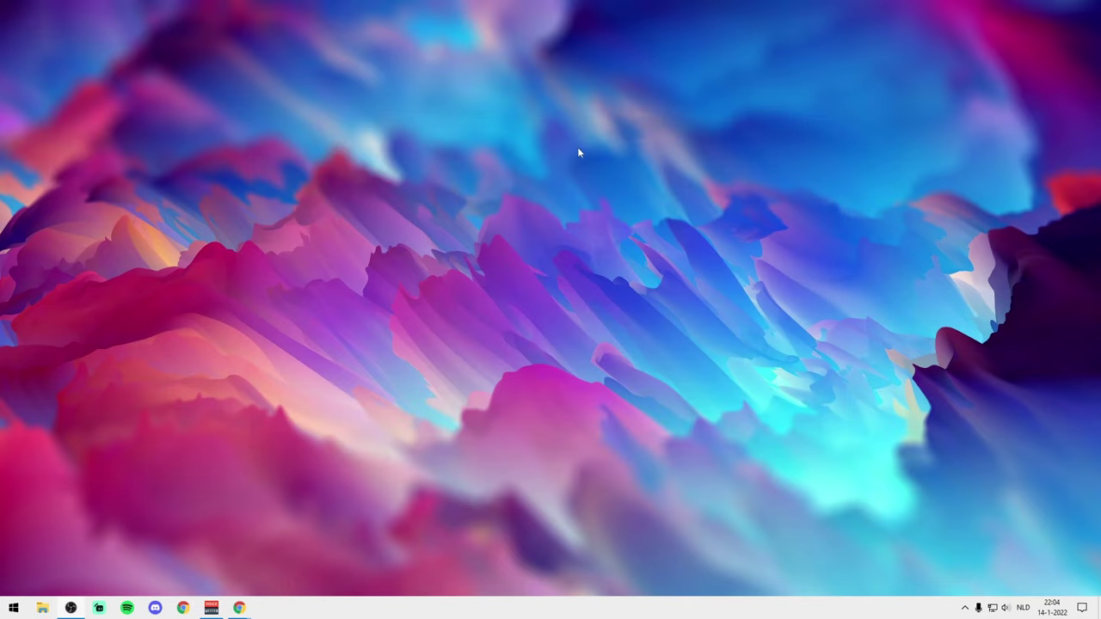
# - Open the Privacy section of Windows Settings from the Start menu
pyautogui.click(14, 608)
pyautogui.click(14, 554)
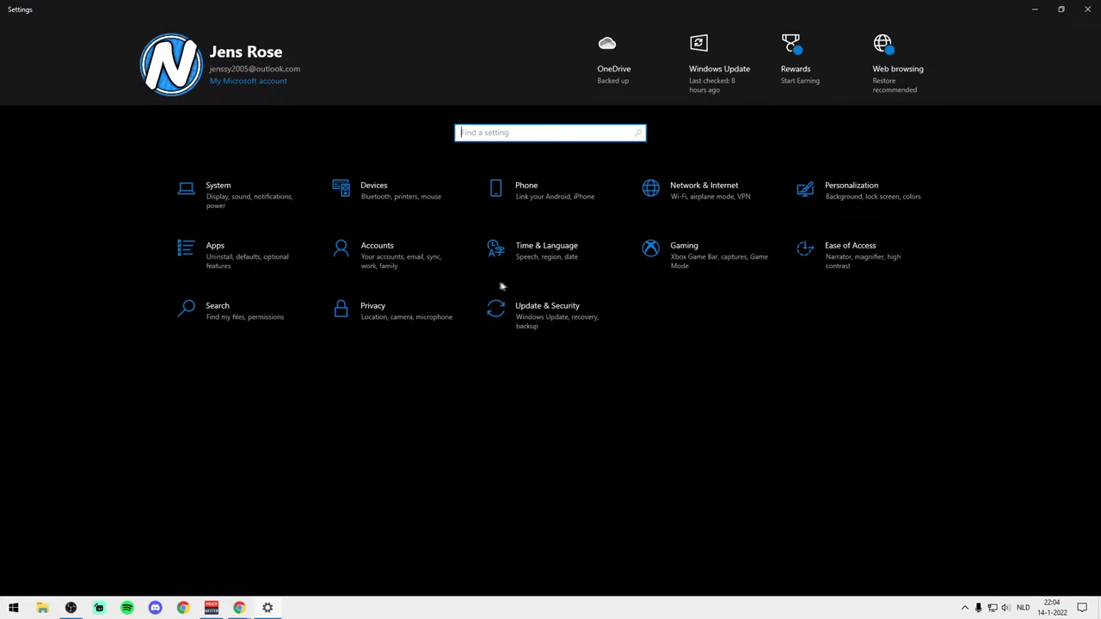
pyautogui.click(396, 331)
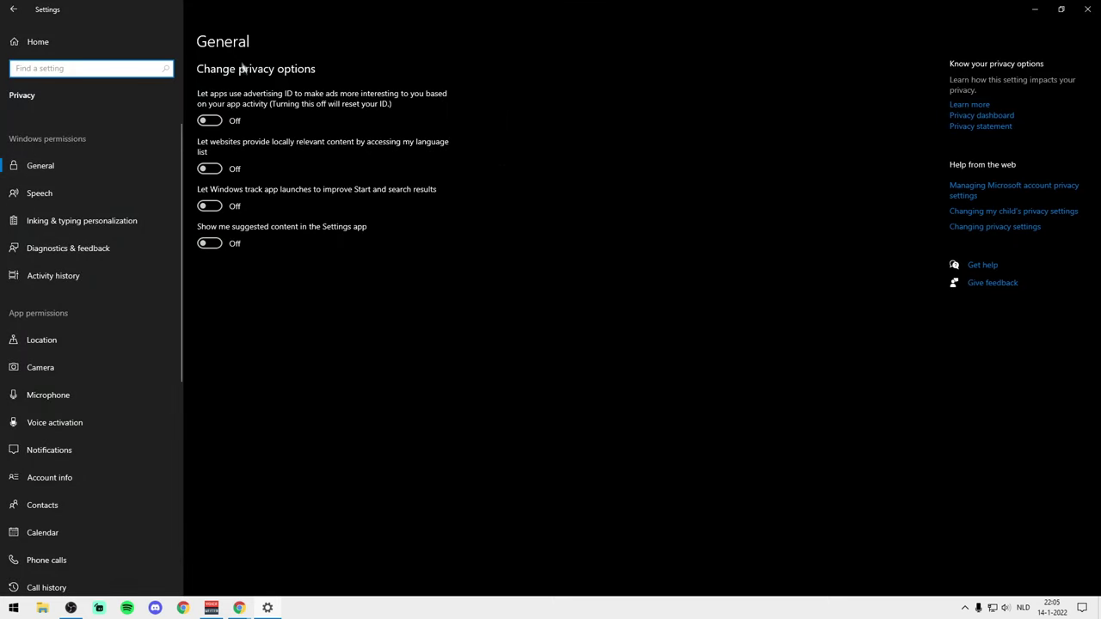
# - Review the Speech, Inking & typing, Diagnostics & feedback and Activity history privacy pages
pyautogui.click(43, 192)
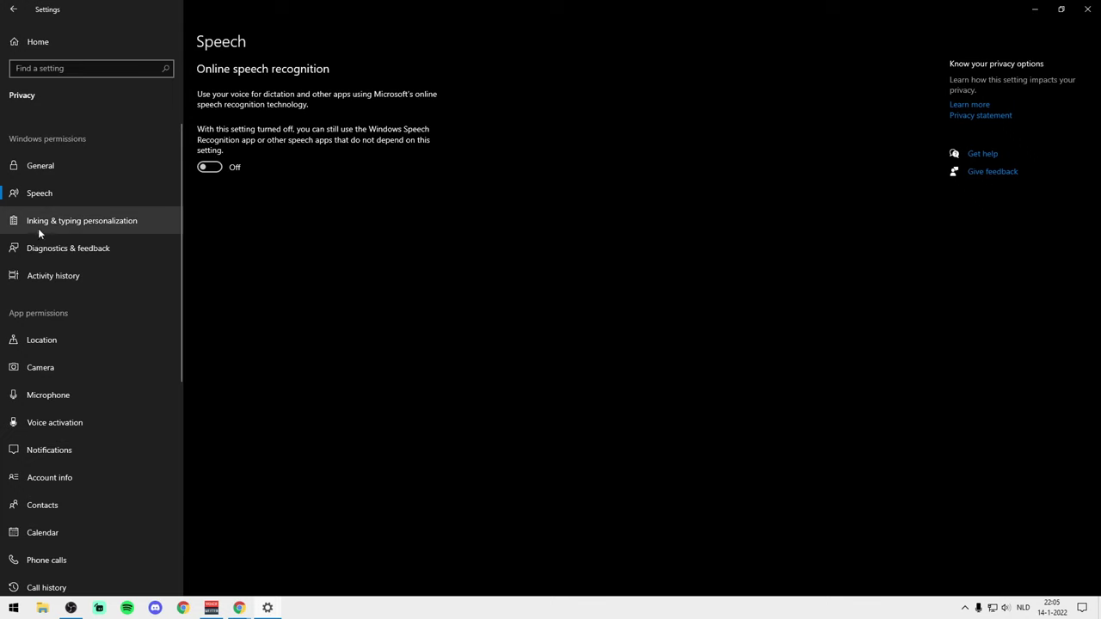
pyautogui.click(79, 226)
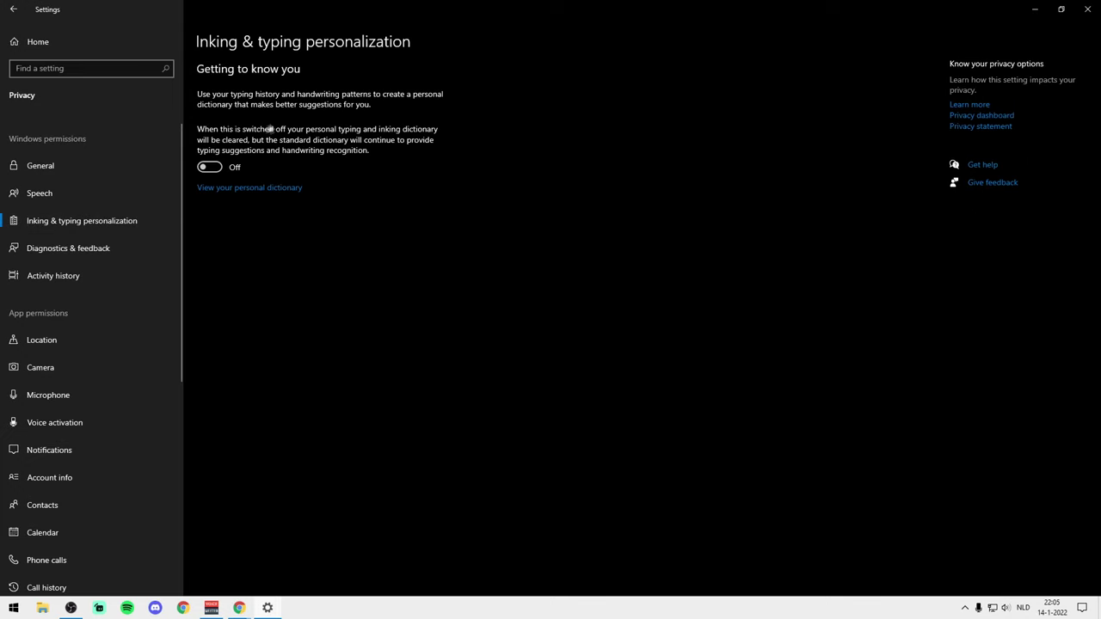
pyautogui.click(79, 249)
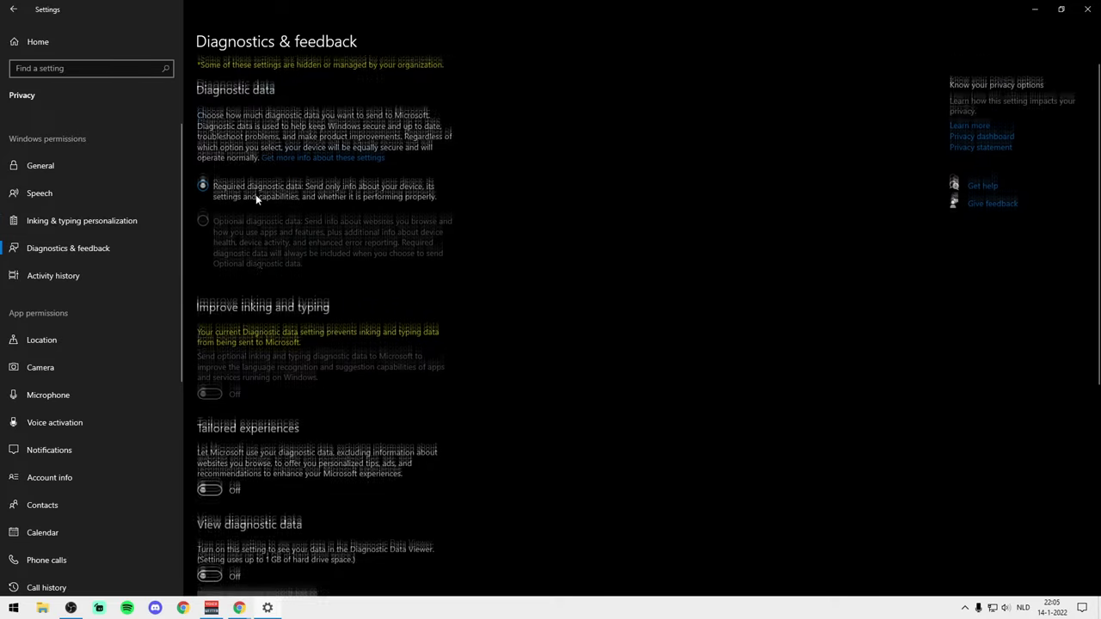
pyautogui.scroll(-5, 249, 207)
pyautogui.scroll(2, 322, 244)
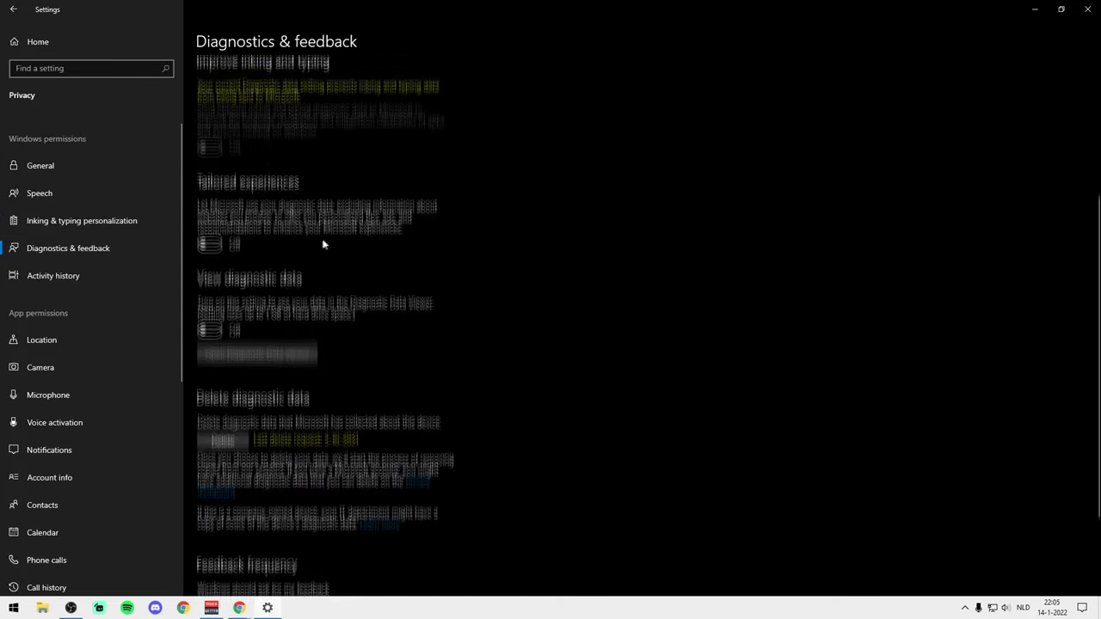
pyautogui.click(56, 275)
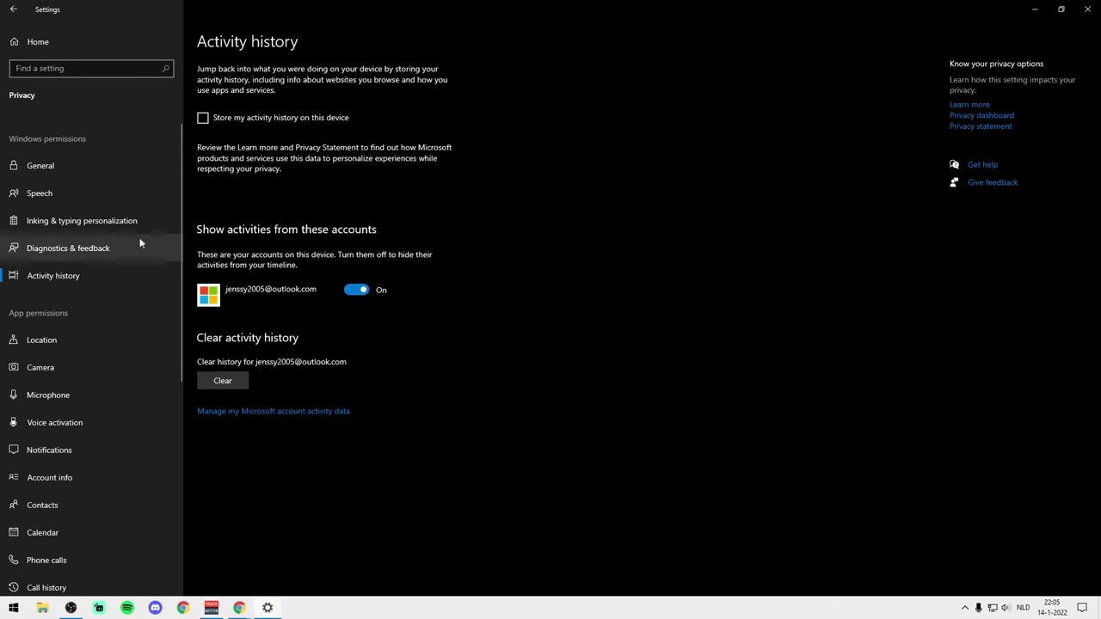
pyautogui.scroll(-5, 138, 241)
pyautogui.scroll(-4, 137, 241)
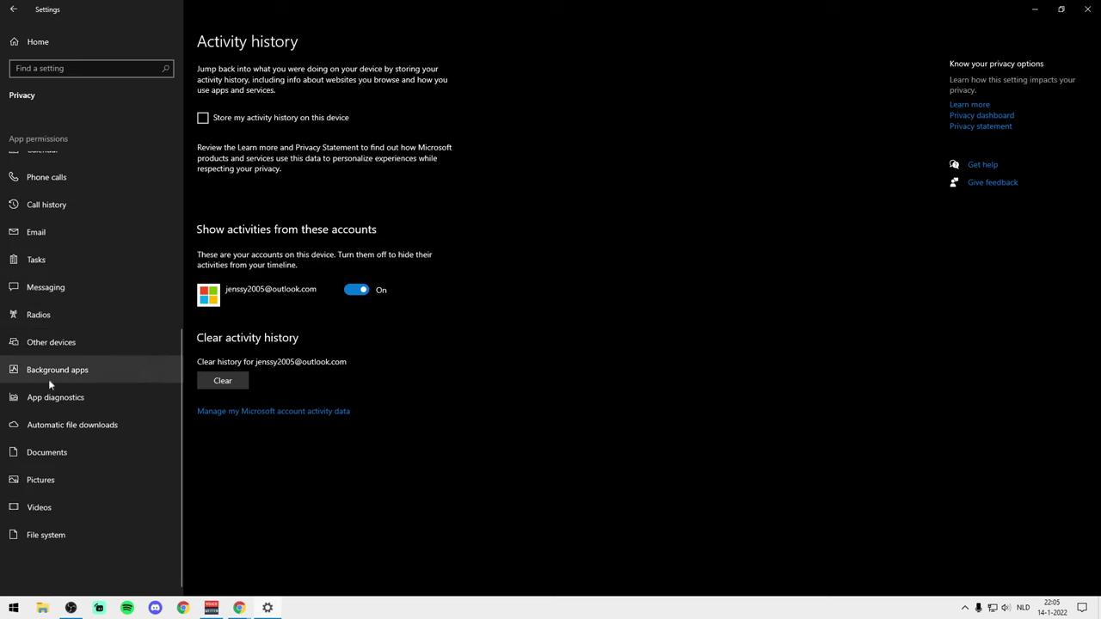
# - In Background apps, turn 'Let apps run in the background' back on and switch NVIDIA Control Panel off
pyautogui.click(79, 372)
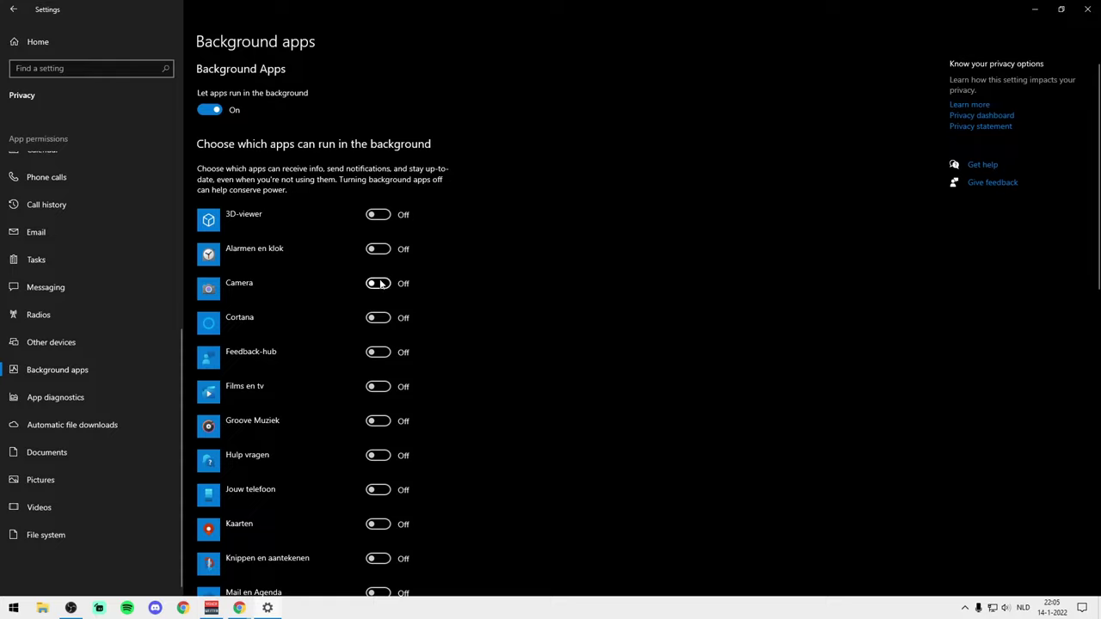
pyautogui.scroll(-7, 379, 283)
pyautogui.scroll(7, 378, 344)
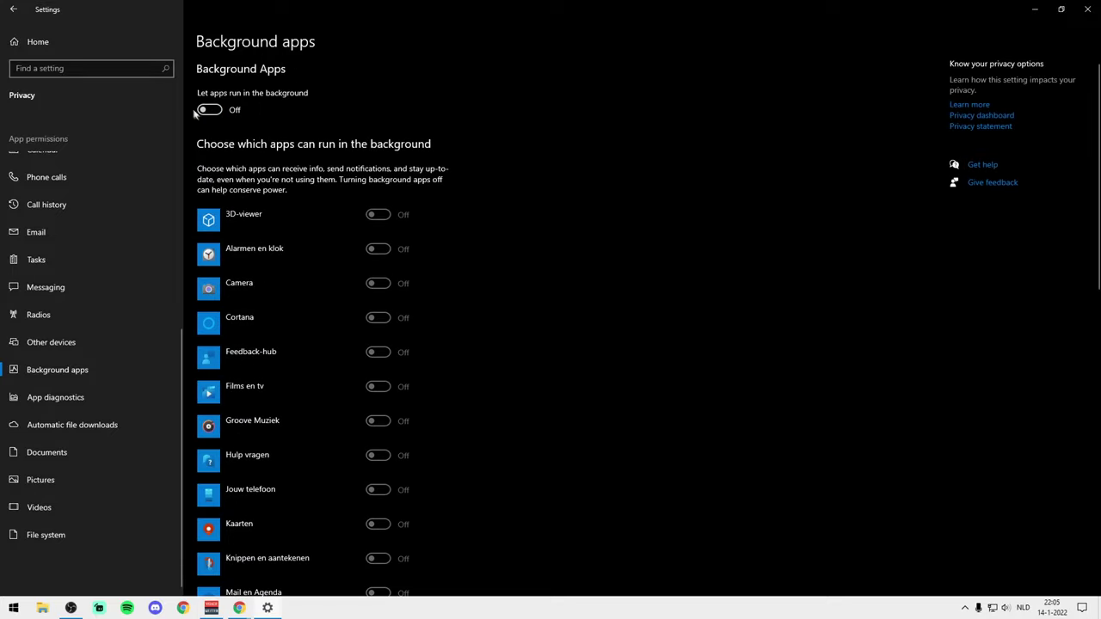
pyautogui.click(209, 110)
pyautogui.scroll(-1, 421, 196)
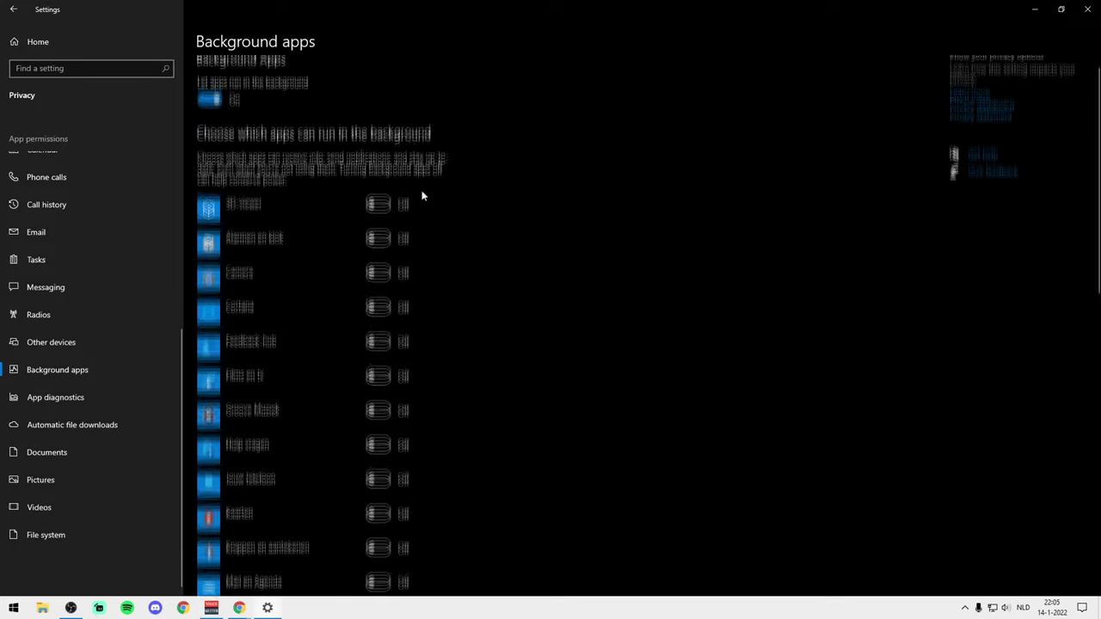
pyautogui.scroll(-5, 421, 195)
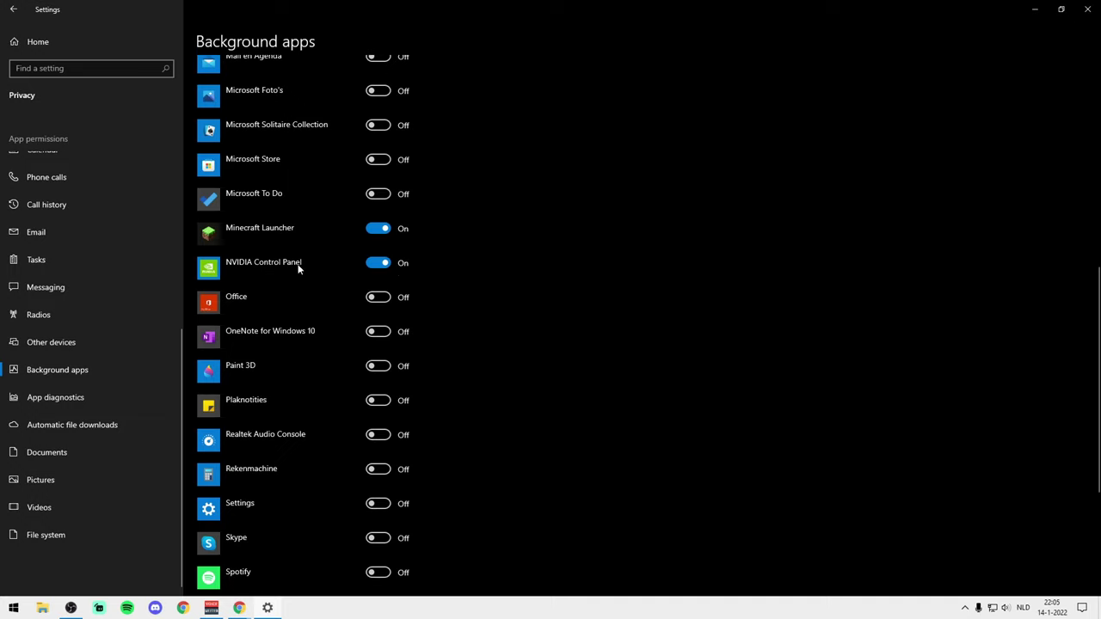
pyautogui.click(378, 263)
pyautogui.scroll(-3, 395, 233)
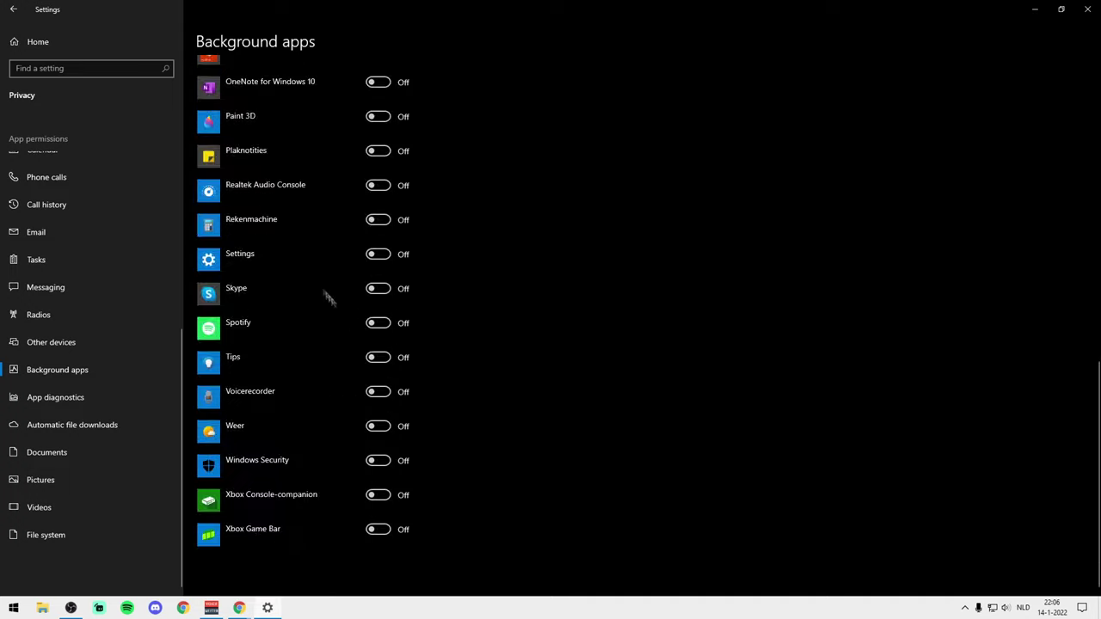
# - Go to Update & Security's Delivery Optimization, keeping downloads from other PCs off, and open Advanced options
pyautogui.click(47, 43)
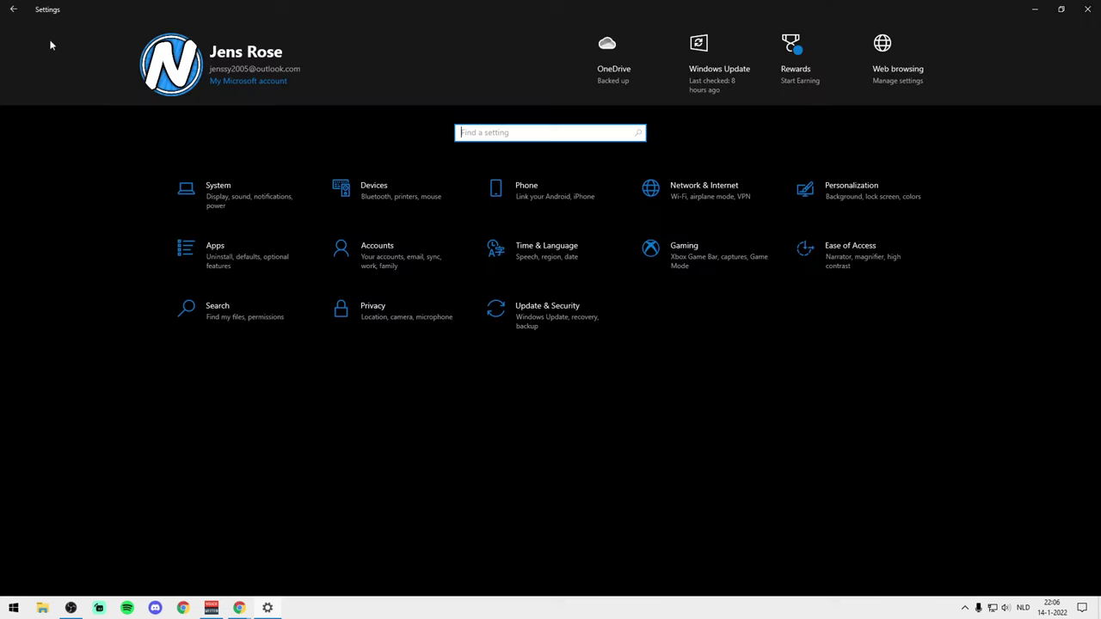
pyautogui.click(551, 311)
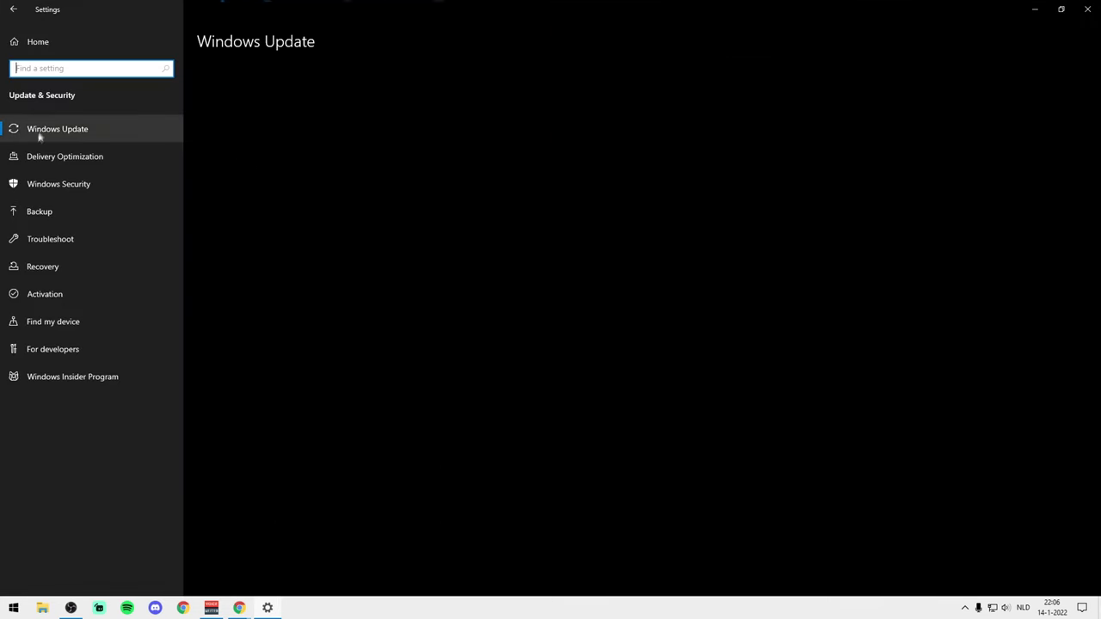
pyautogui.click(83, 158)
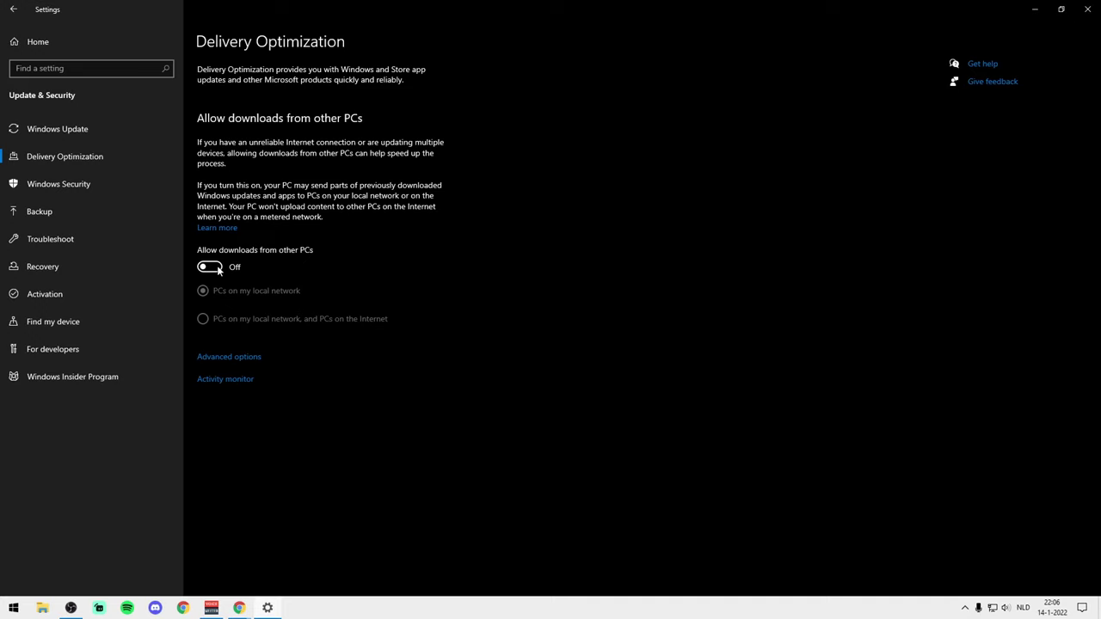
pyautogui.click(226, 359)
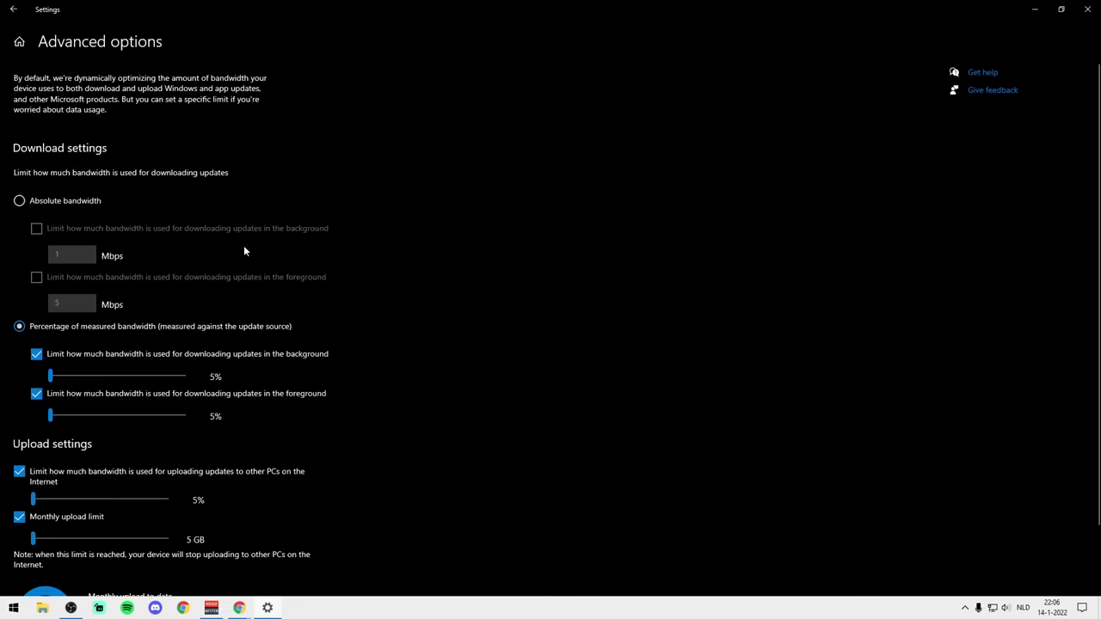
# - Use percentage of measured bandwidth and enable both download limits, the upload limit and the monthly upload cap
pyautogui.scroll(-2, 243, 245)
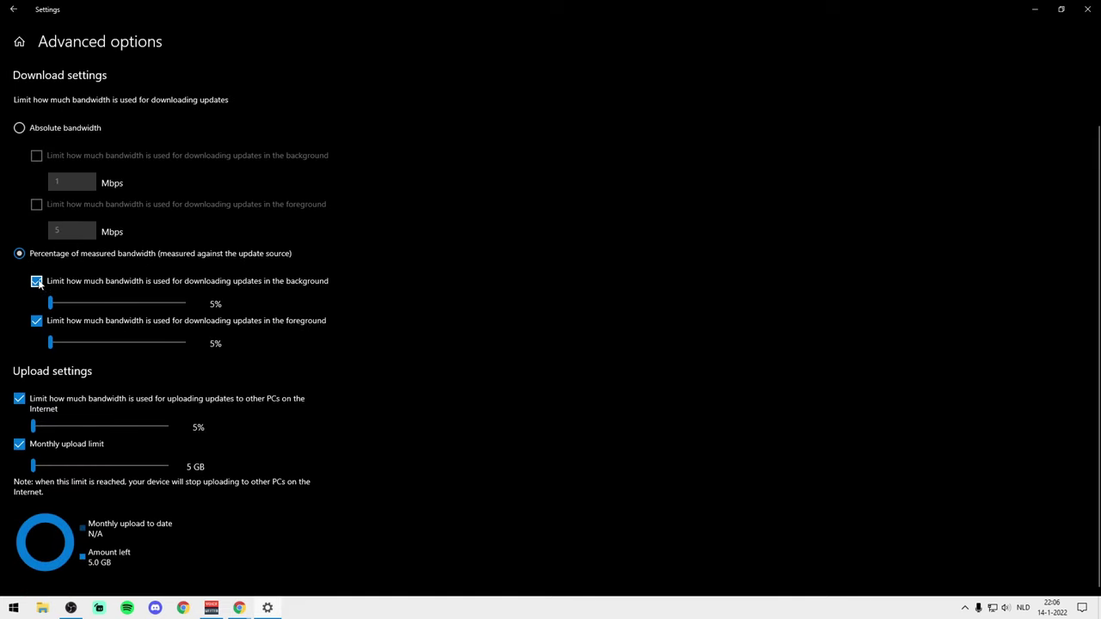
pyautogui.click(19, 129)
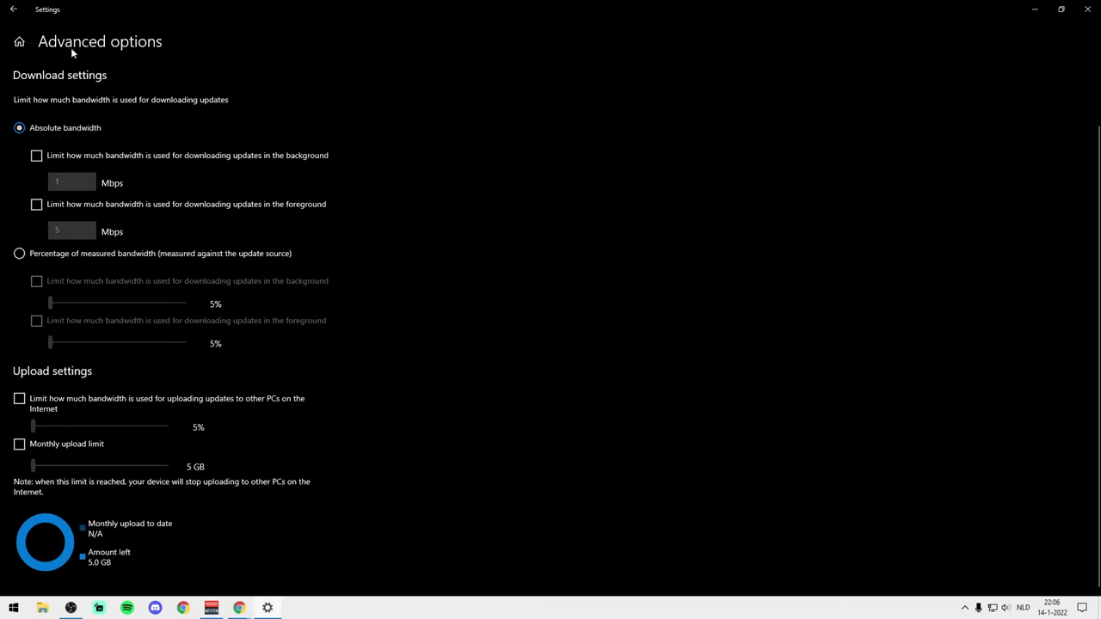
pyautogui.click(20, 255)
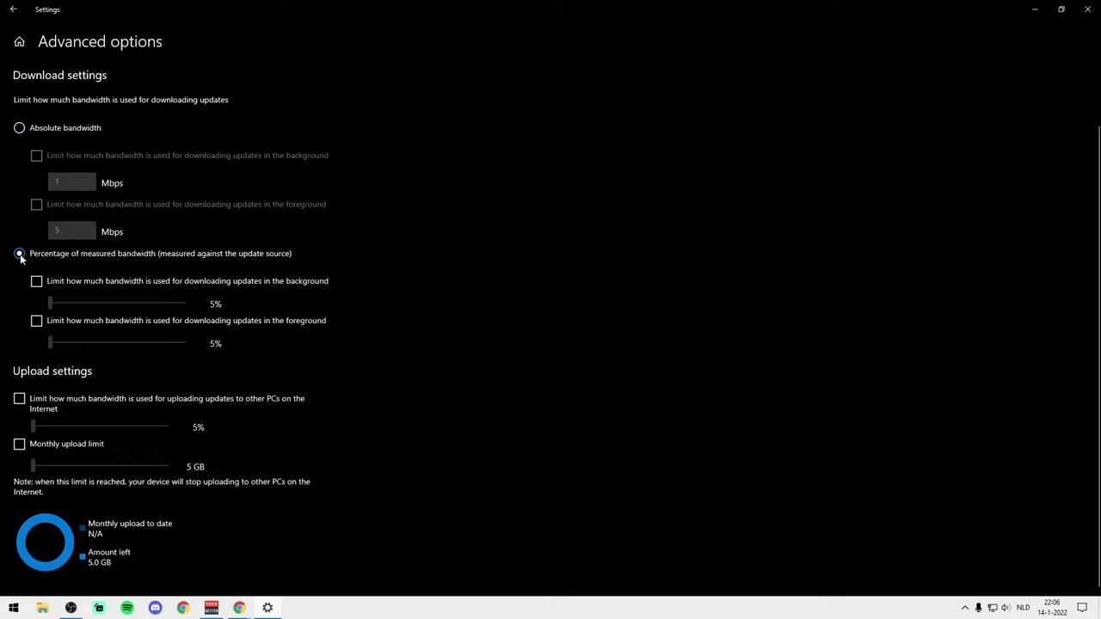
pyautogui.click(36, 281)
pyautogui.click(36, 321)
pyautogui.click(19, 402)
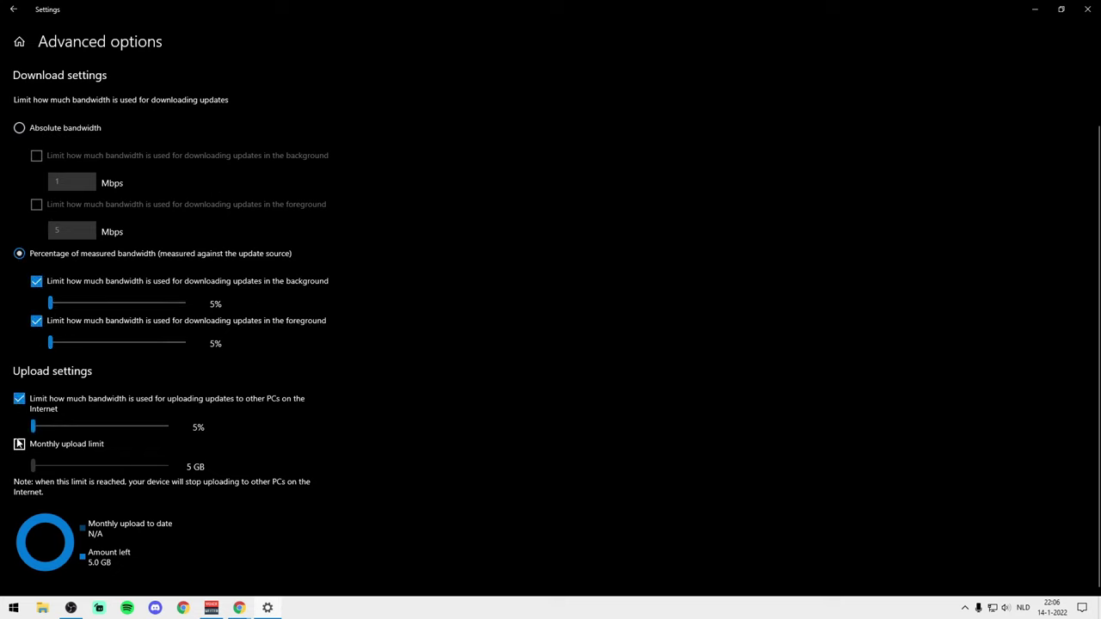
pyautogui.click(19, 444)
# - Set the upload bandwidth limit to 5% and the monthly upload limit to 5 GB
pyautogui.click(165, 469)
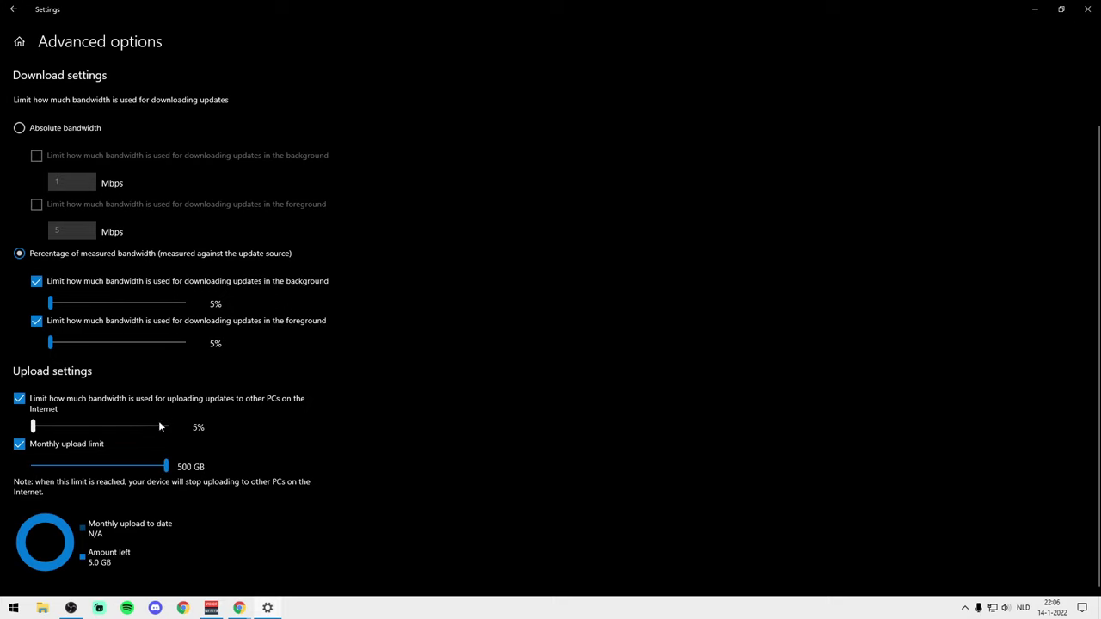
pyautogui.click(165, 427)
pyautogui.moveTo(165, 427); pyautogui.dragTo(33, 427)
pyautogui.moveTo(166, 467); pyautogui.dragTo(12, 463)
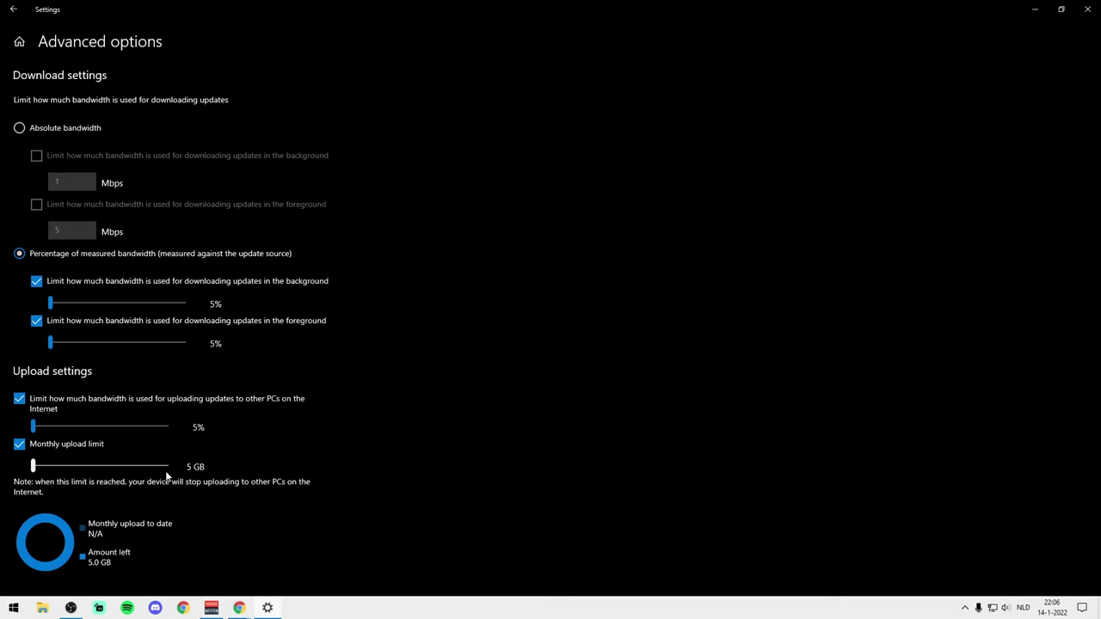
# - Go to Gaming settings, leaving Xbox Game Bar off, and open the Game Mode page
pyautogui.click(13, 8)
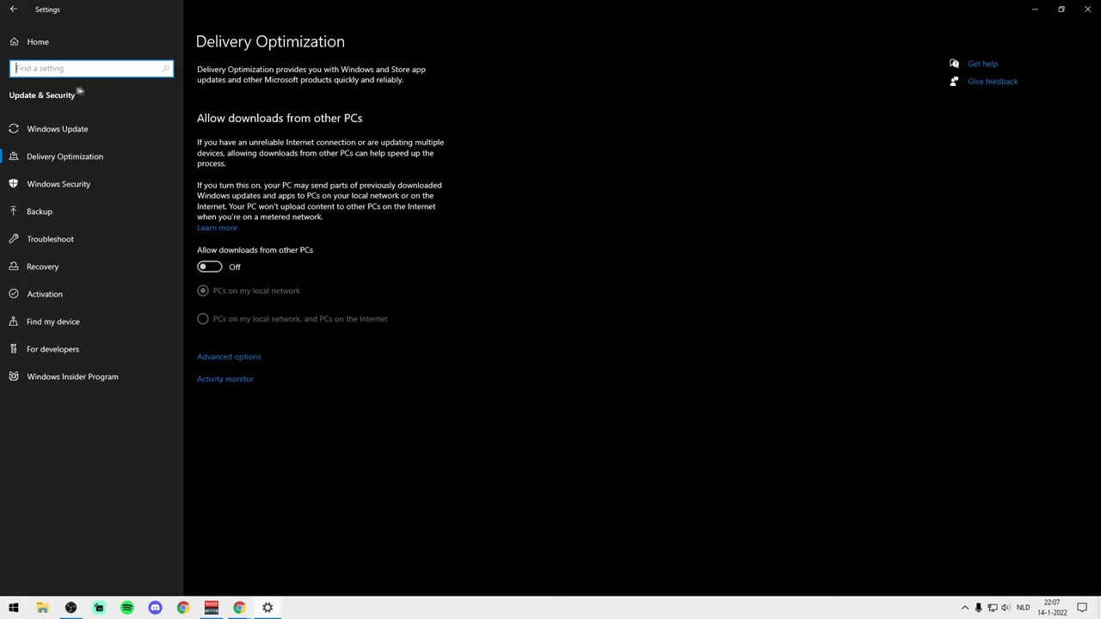
pyautogui.click(49, 50)
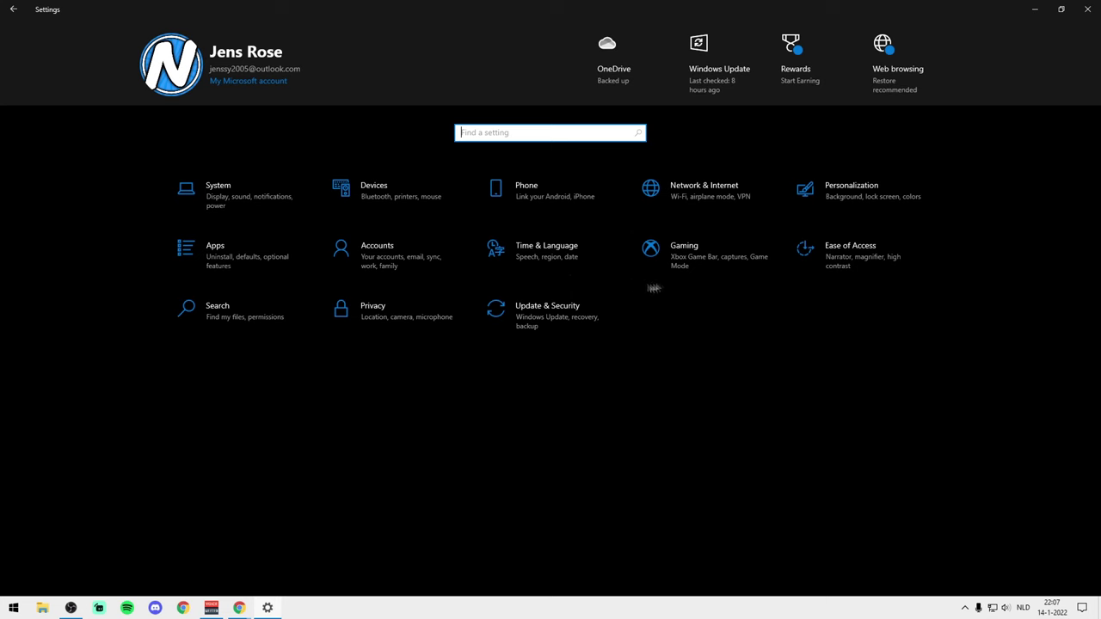
pyautogui.click(689, 264)
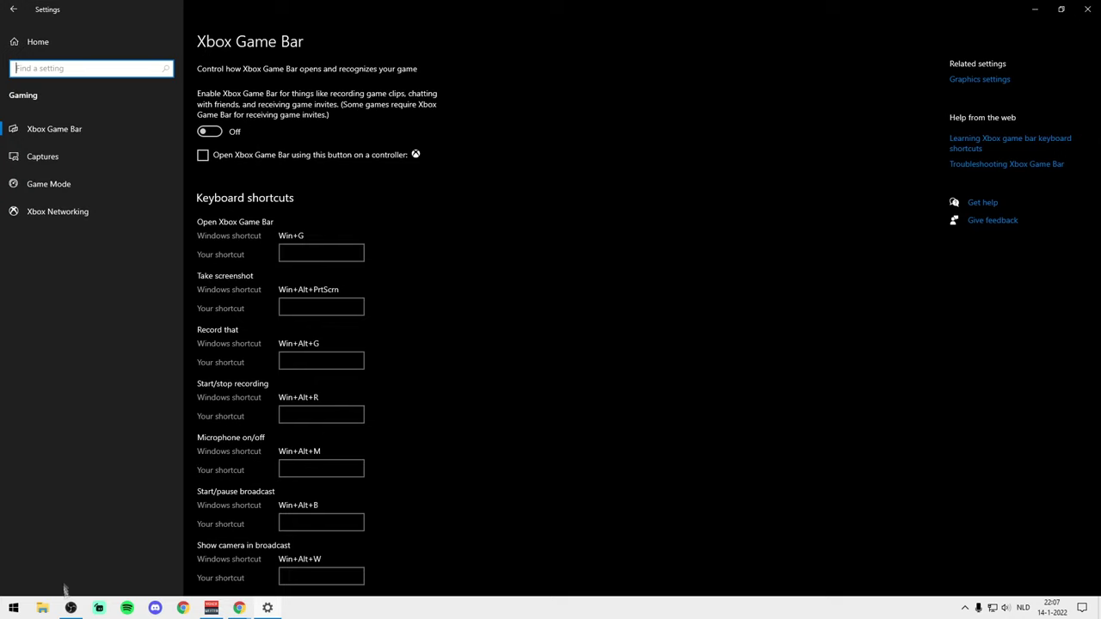
pyautogui.moveTo(72, 610)
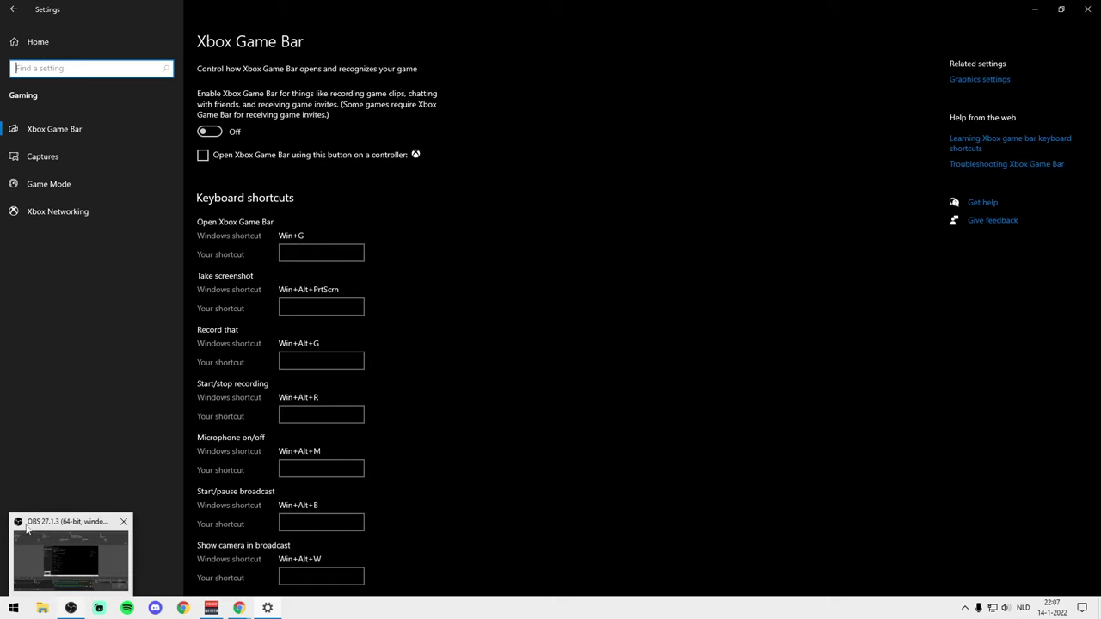
pyautogui.click(70, 184)
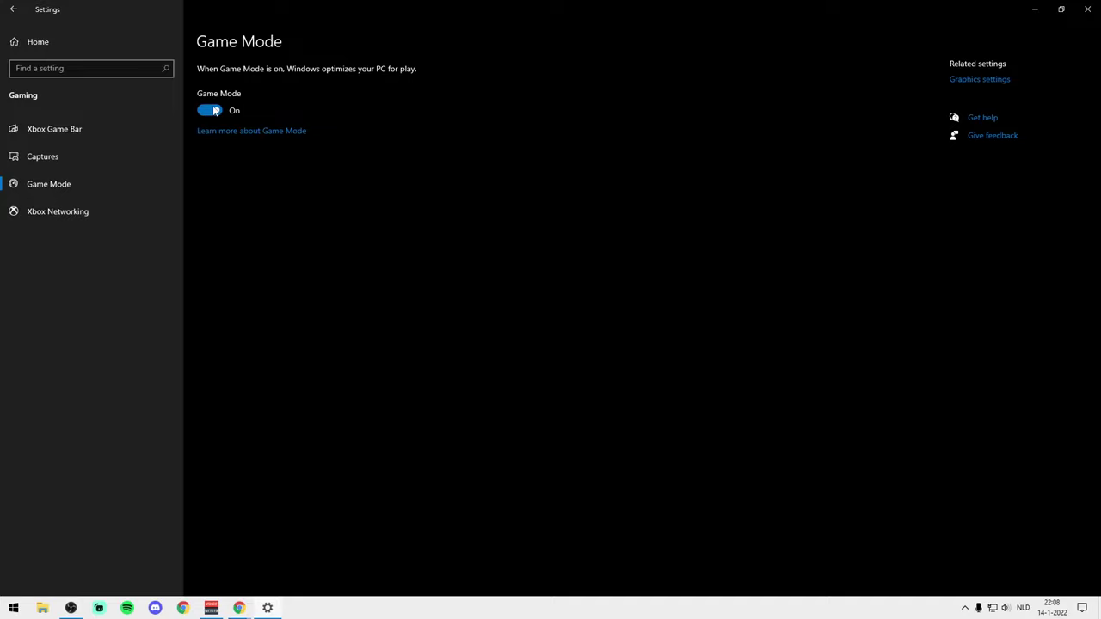
# - Close the Windows Settings window, leaving Game Mode switched on
pyautogui.click(1089, 8)
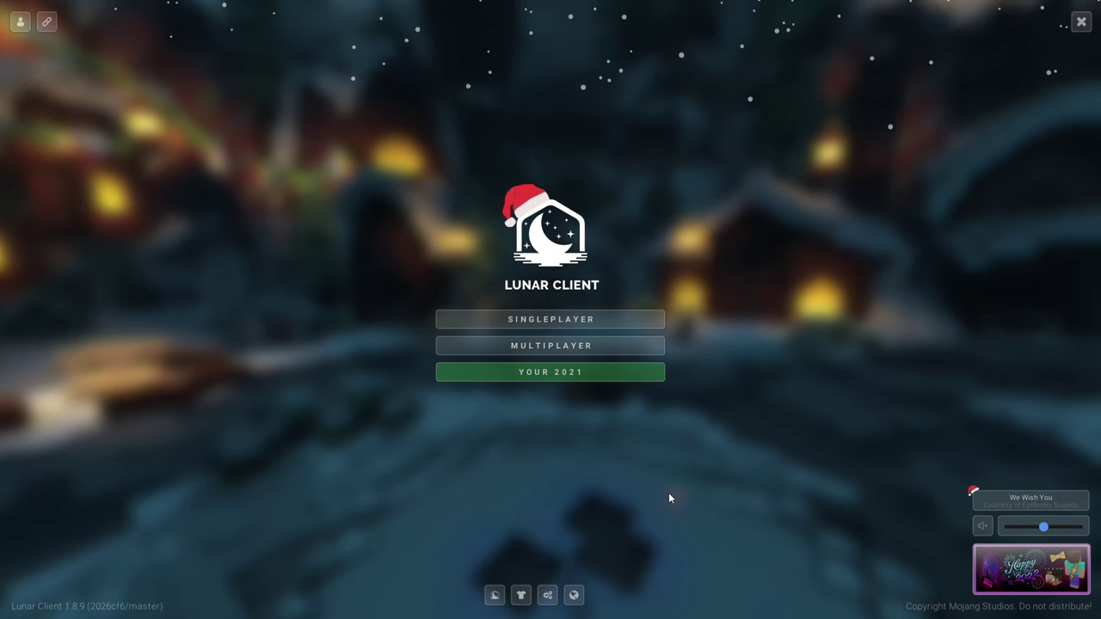
# - In Lunar Client Options, lower the FOV slider from 80 to 46, then enter Video Settings
pyautogui.click(547, 595)
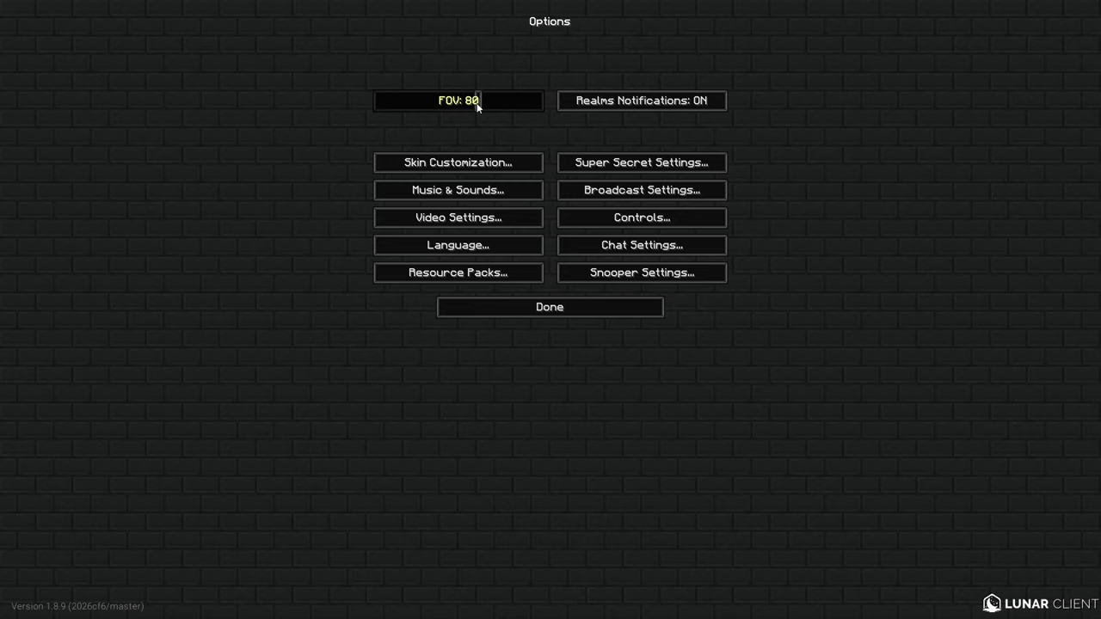
pyautogui.moveTo(477, 105)
pyautogui.mouseDown()
pyautogui.moveTo(412, 108)
pyautogui.moveTo(565, 98)
pyautogui.moveTo(493, 107)
pyautogui.mouseUp()
pyautogui.click(457, 218)
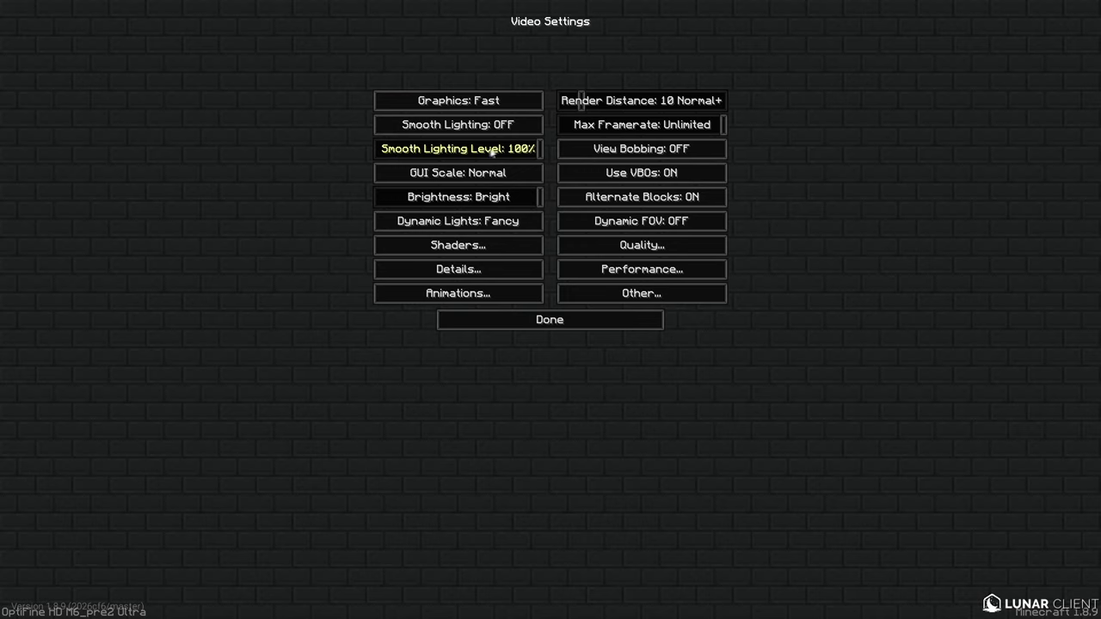
pyautogui.click(392, 151)
pyautogui.moveTo(392, 149); pyautogui.dragTo(546, 155)
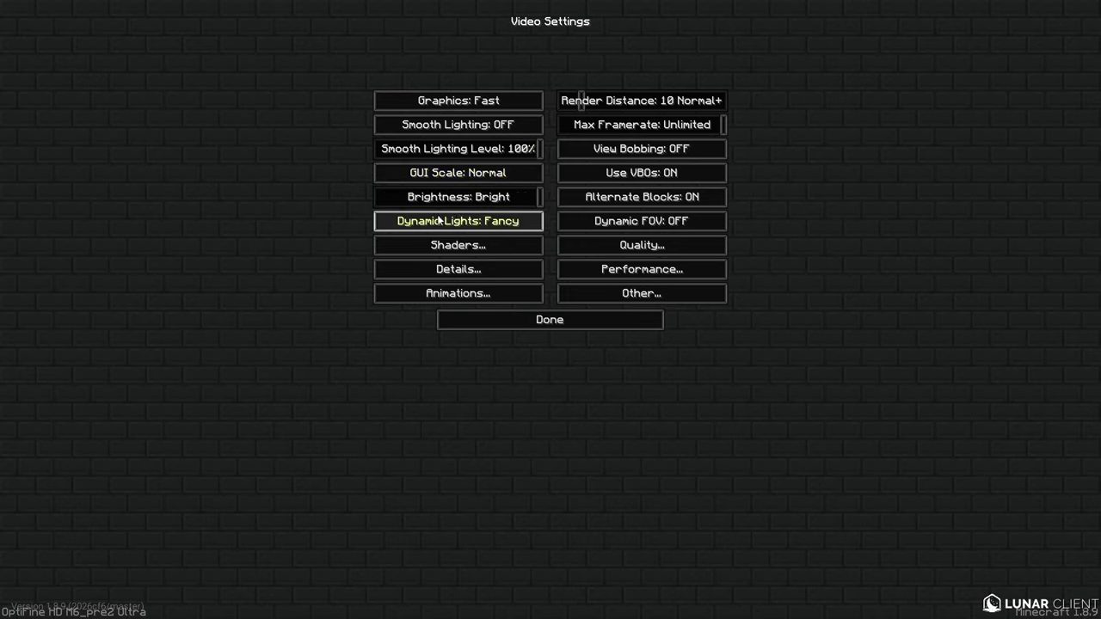
pyautogui.moveTo(439, 221)
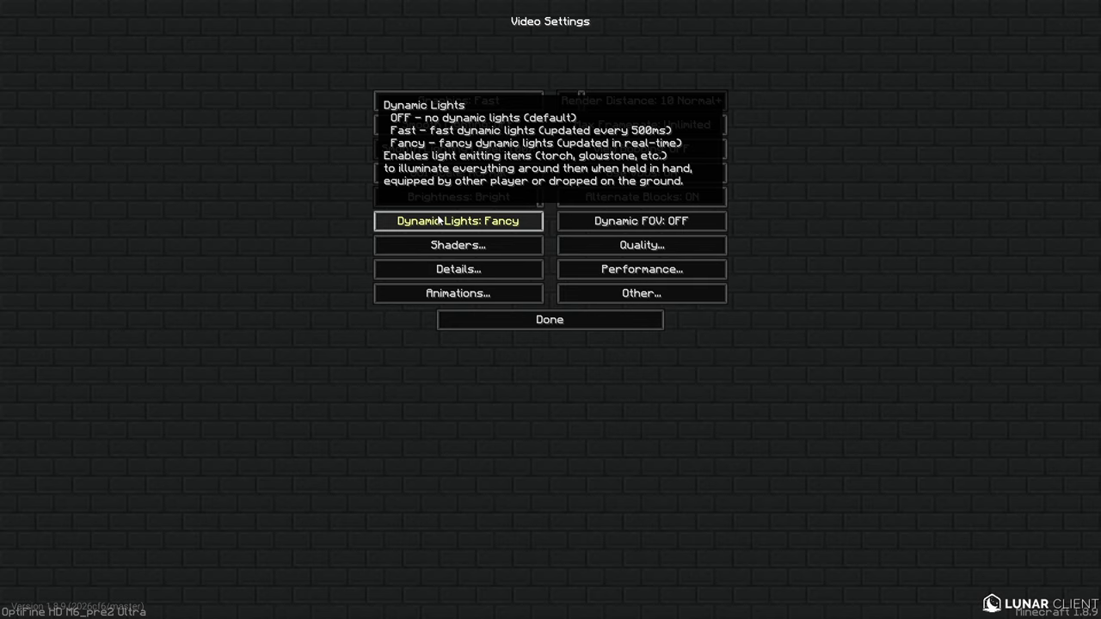
pyautogui.moveTo(606, 104)
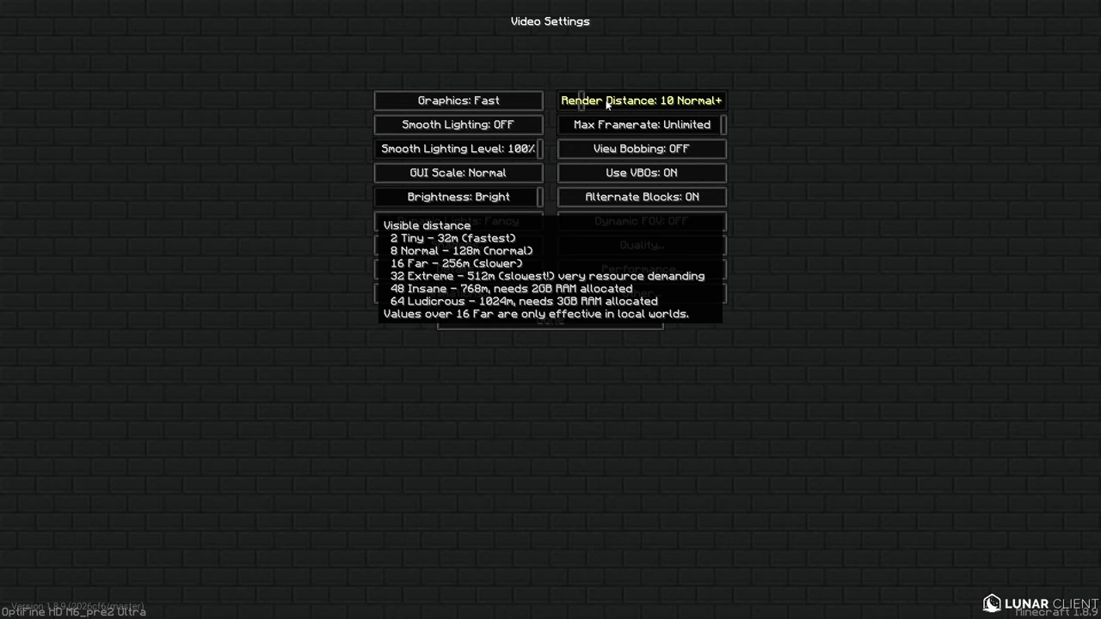
pyautogui.moveTo(597, 113); pyautogui.dragTo(516, 109)
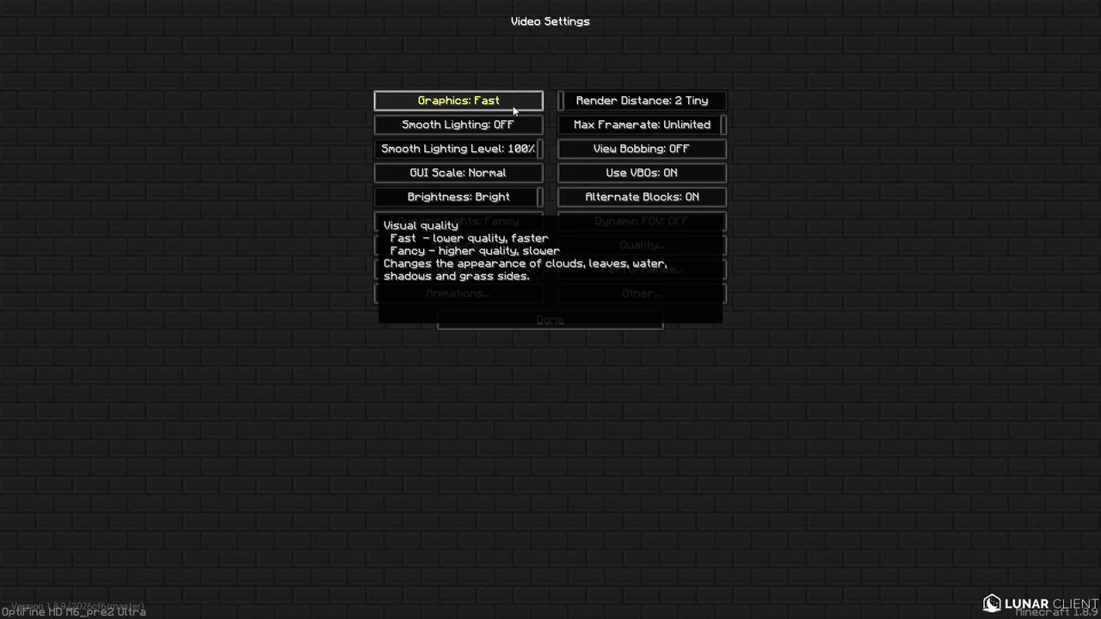
pyautogui.moveTo(559, 100); pyautogui.dragTo(575, 104)
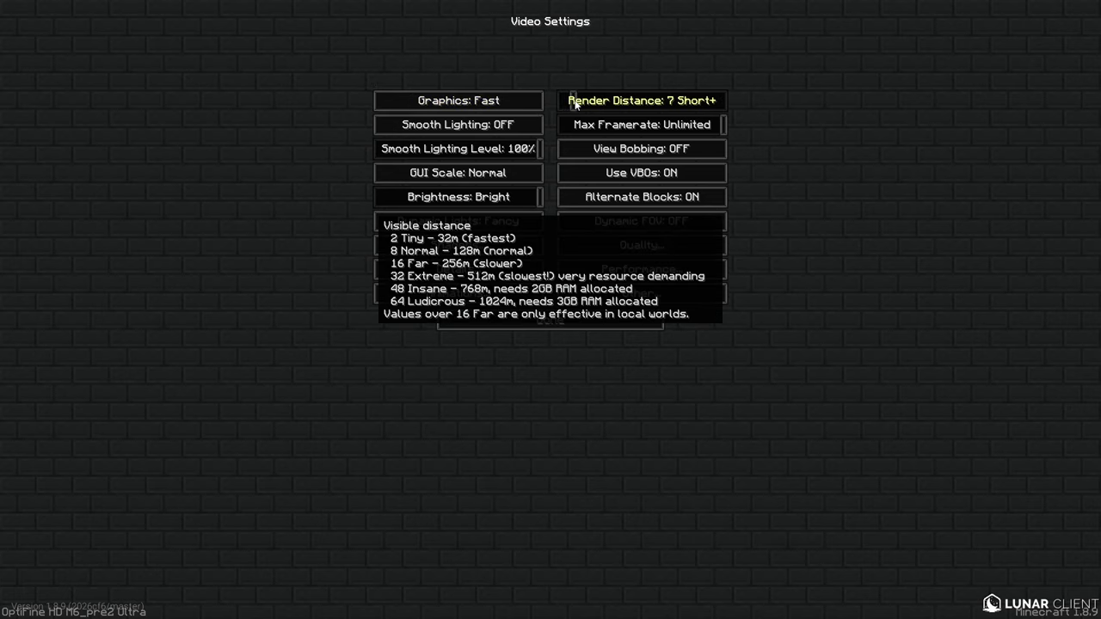
pyautogui.moveTo(576, 104); pyautogui.dragTo(582, 102)
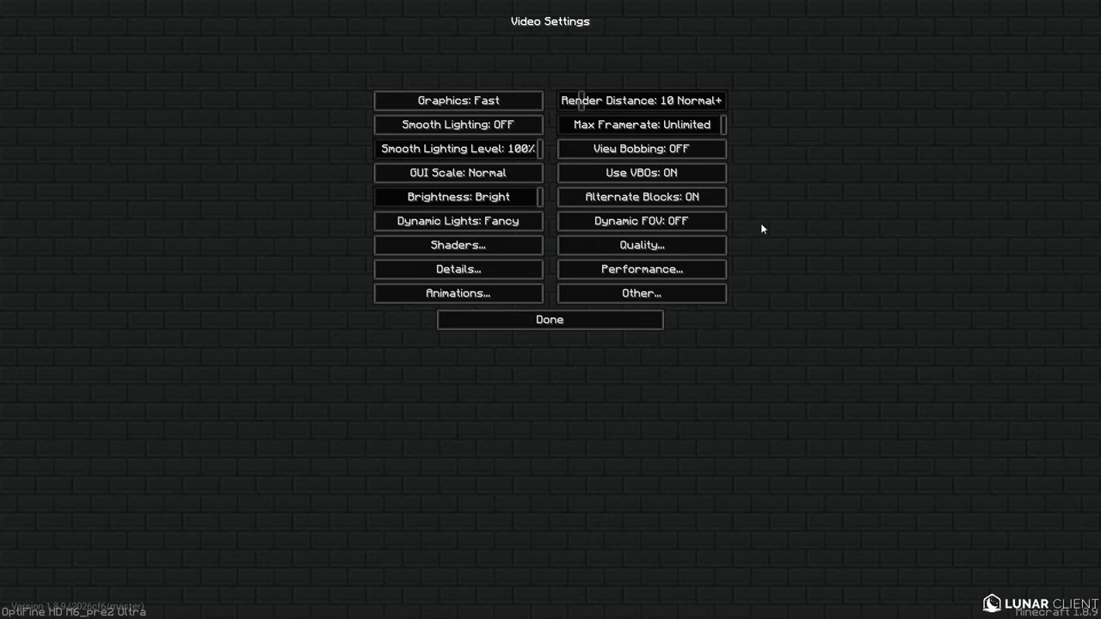
# - Review Detail Settings with clouds, sky and fog left off, then go to Animation Settings
pyautogui.click(520, 269)
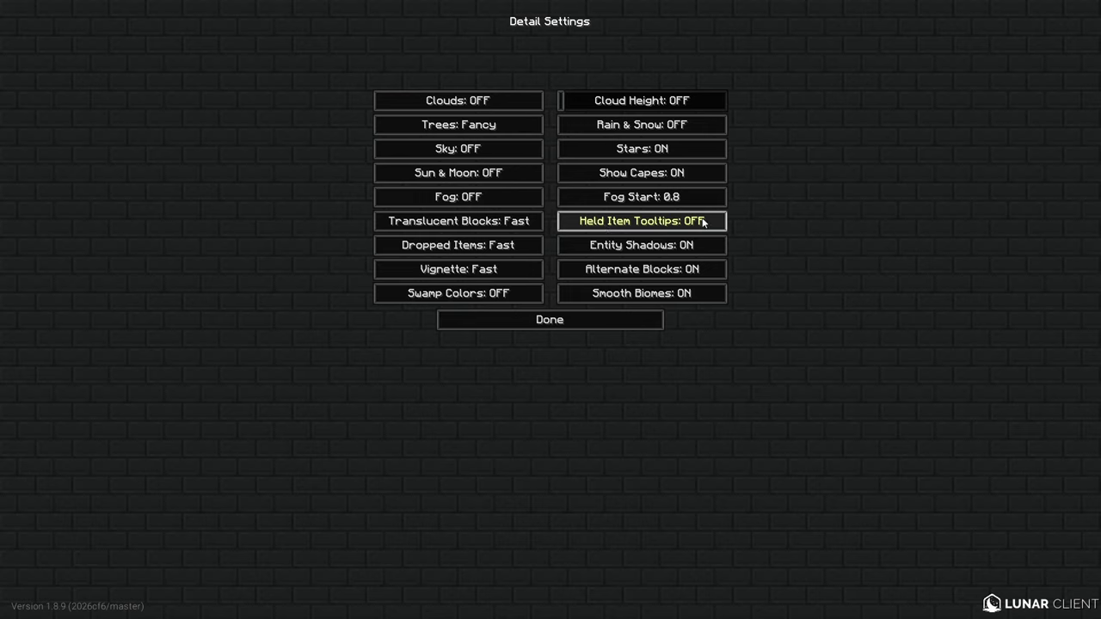
pyautogui.moveTo(704, 222)
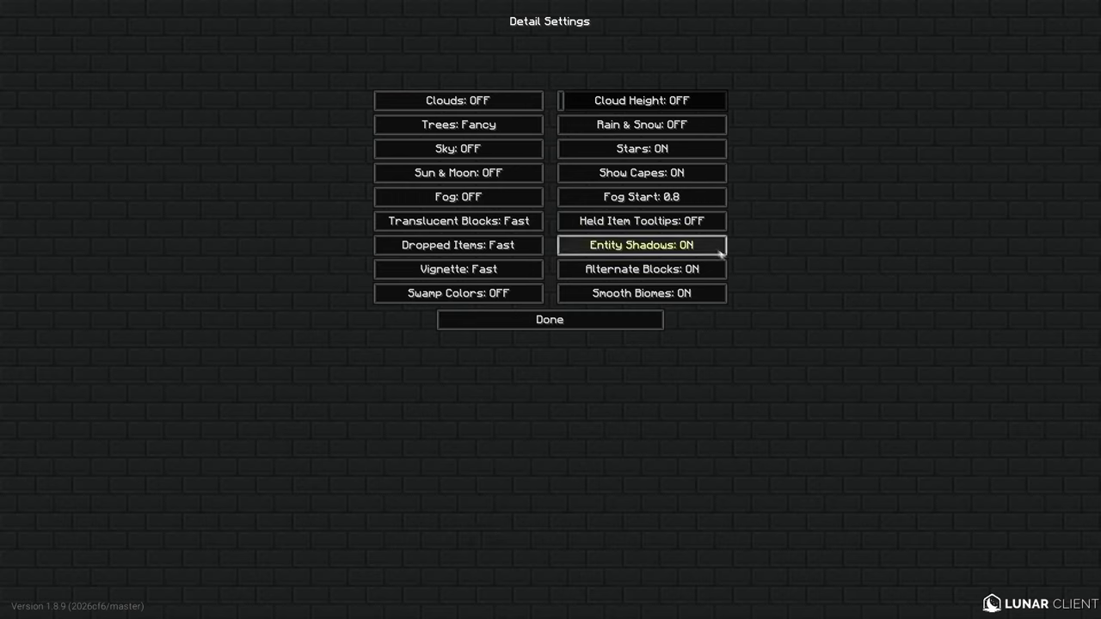
pyautogui.click(580, 321)
pyautogui.click(520, 294)
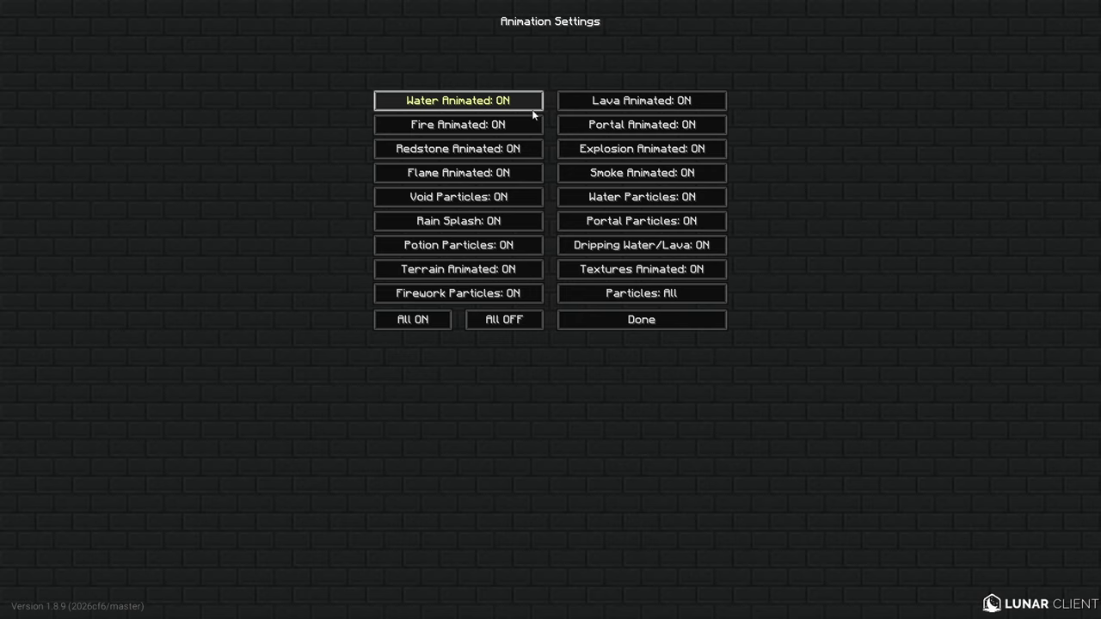
# - Cycle Particles from All down to Decreased and exit the animation settings
pyautogui.doubleClick(637, 289)
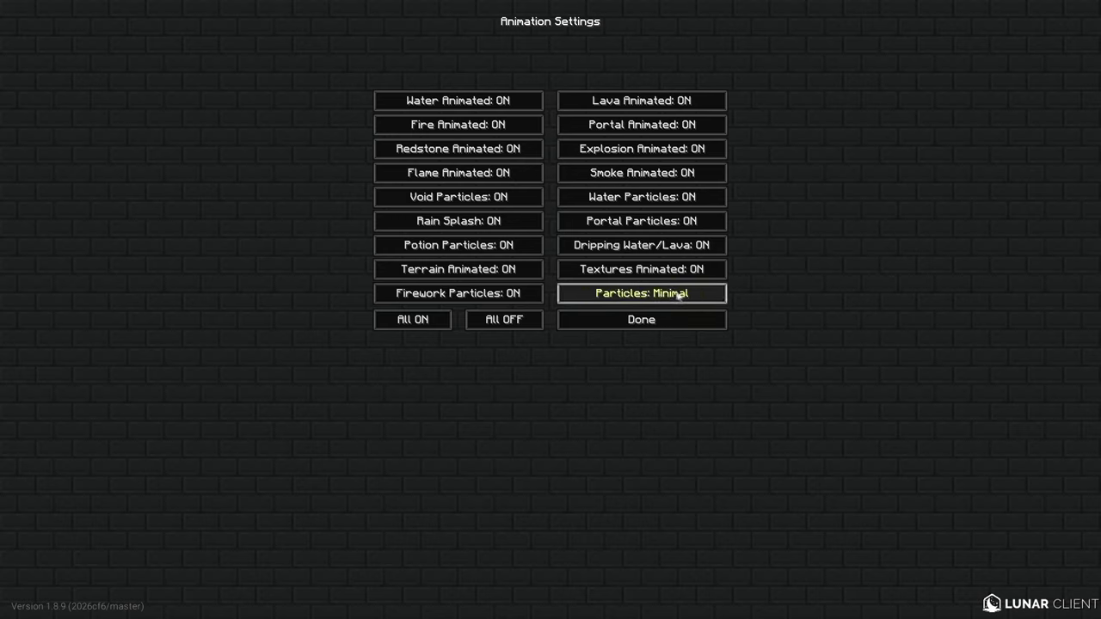
pyautogui.click(681, 296)
pyautogui.click(691, 301)
pyautogui.click(668, 318)
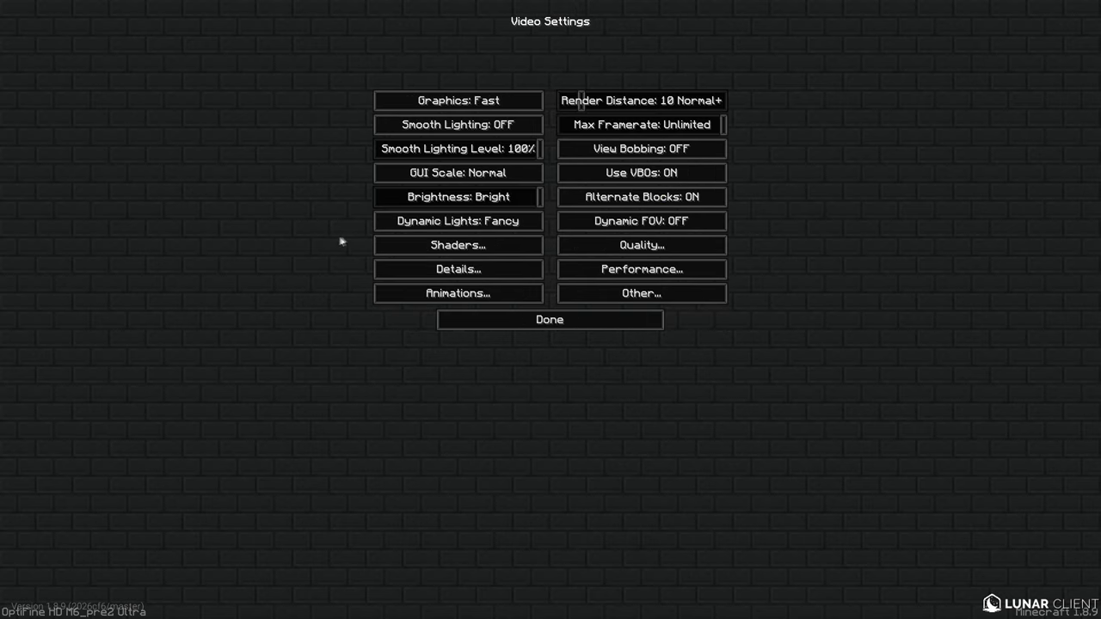
# - Check the shader list without changes, then review the Quality settings and exit them
pyautogui.click(388, 247)
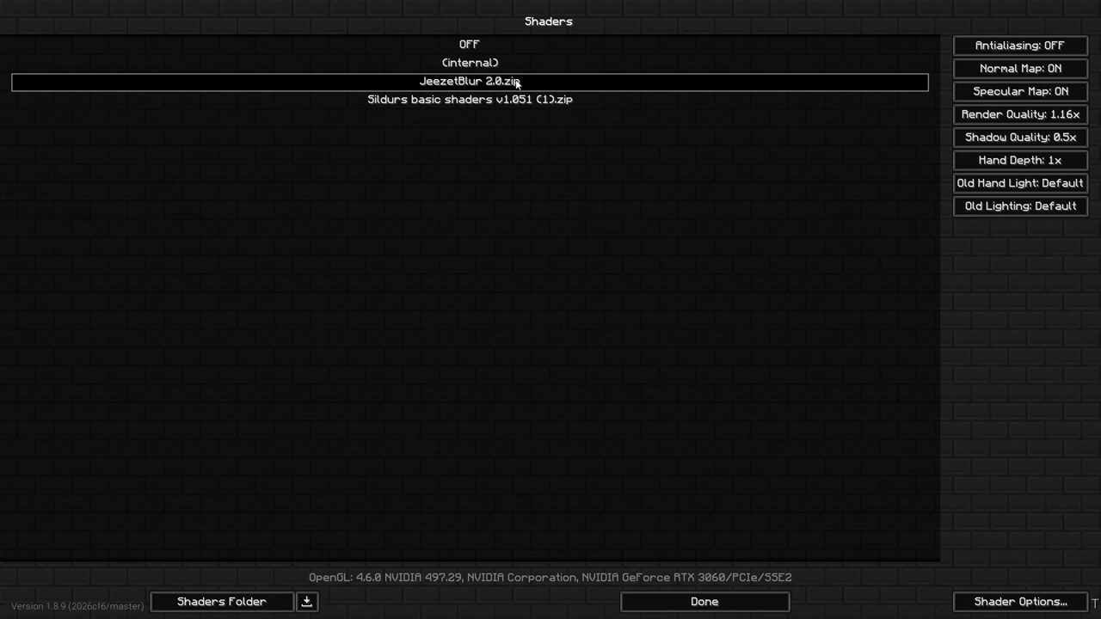
pyautogui.press('Escape')
pyautogui.click(611, 250)
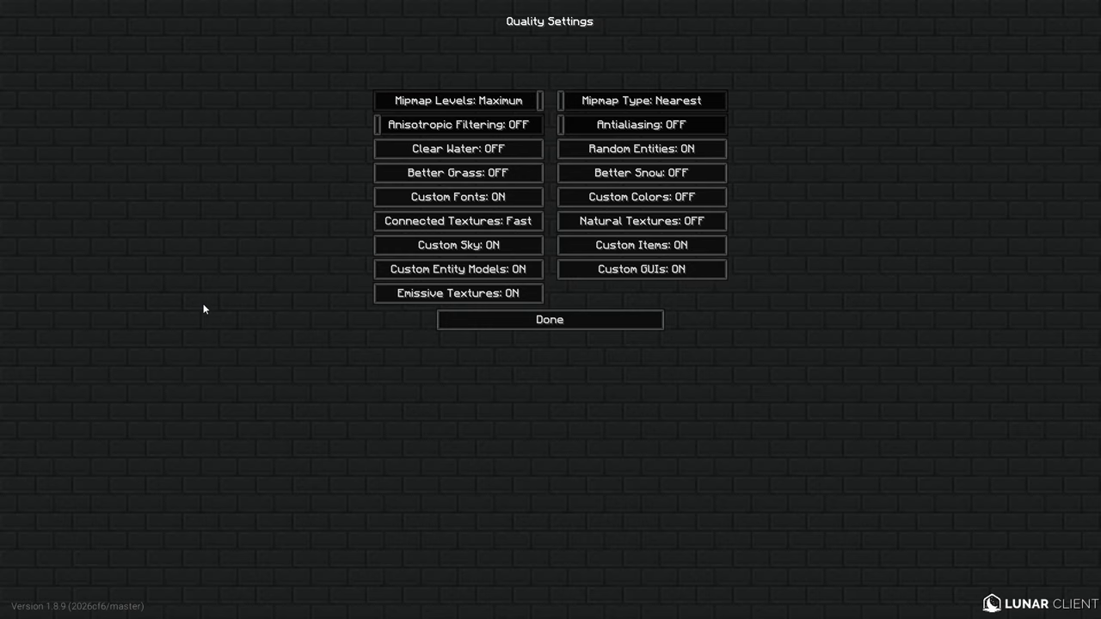
pyautogui.click(584, 320)
# - Review Performance and Other settings, decline the video settings reset, and go to Controls
pyautogui.click(647, 268)
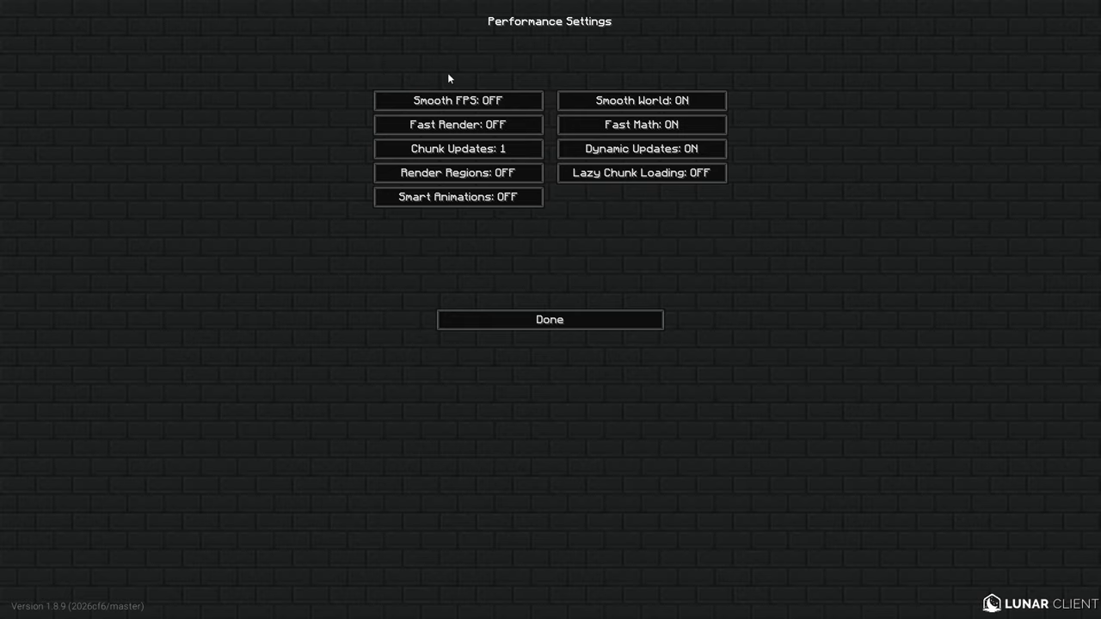
pyautogui.click(571, 319)
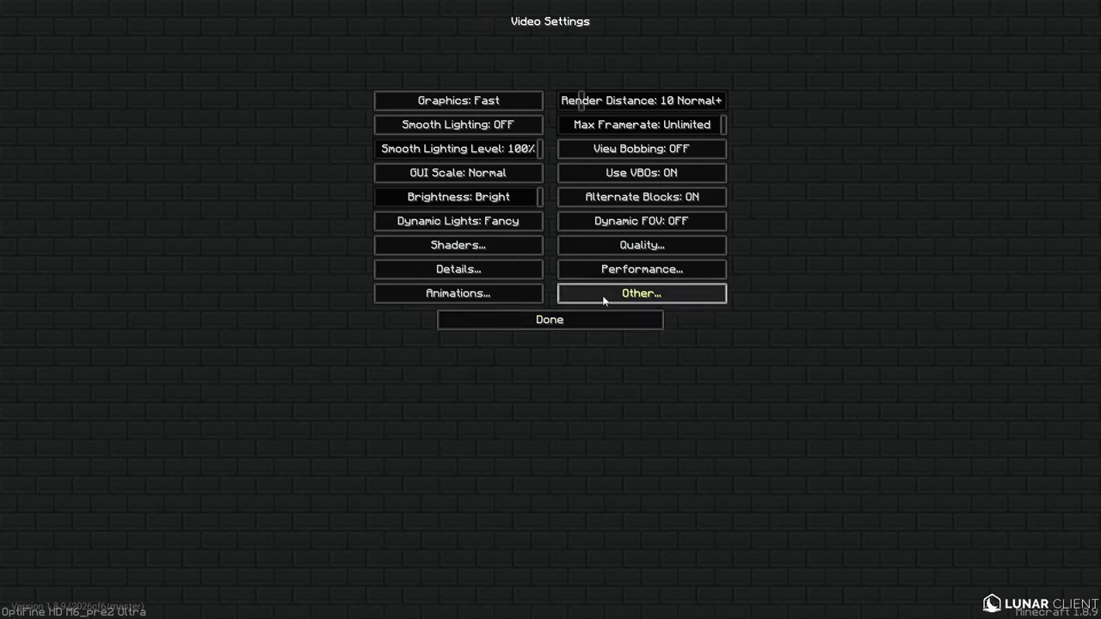
pyautogui.click(642, 293)
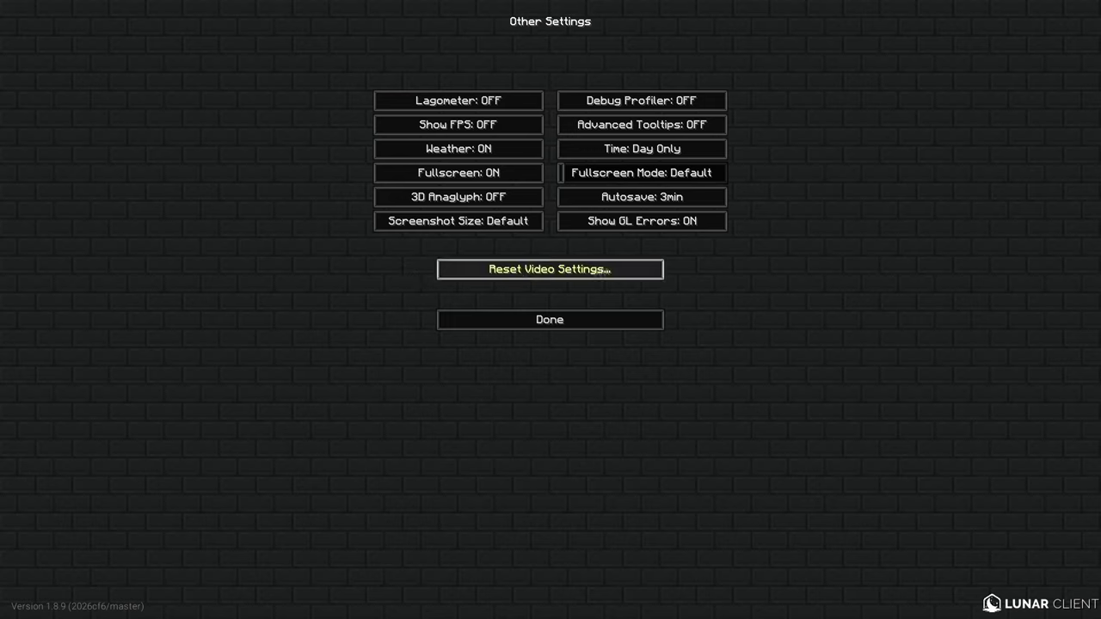
pyautogui.click(581, 271)
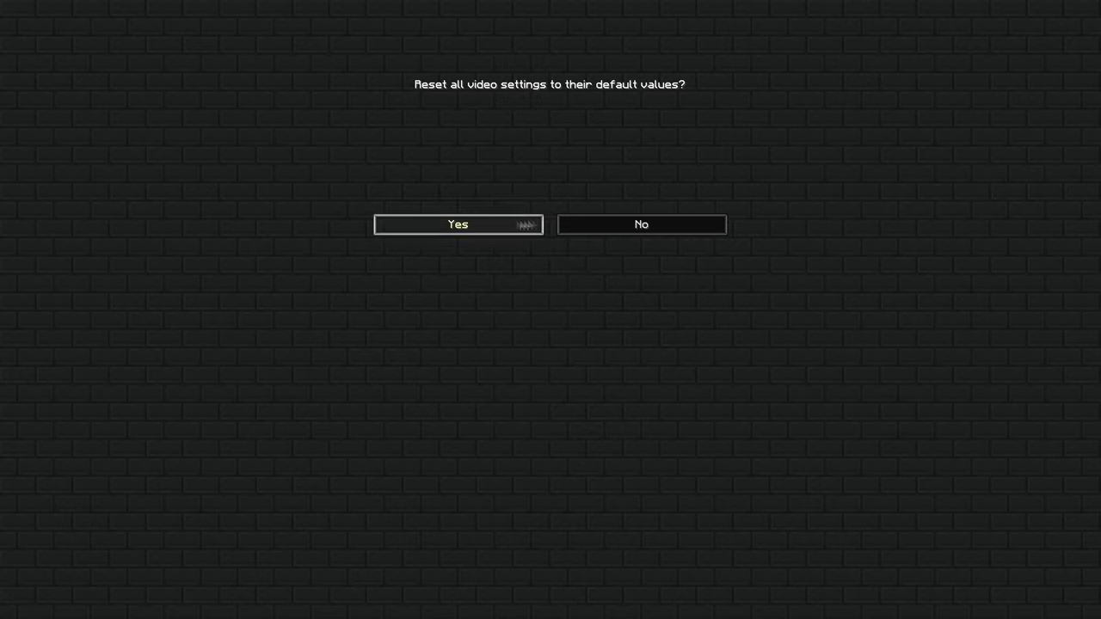
pyautogui.click(684, 225)
pyautogui.click(527, 317)
pyautogui.click(559, 318)
pyautogui.click(580, 217)
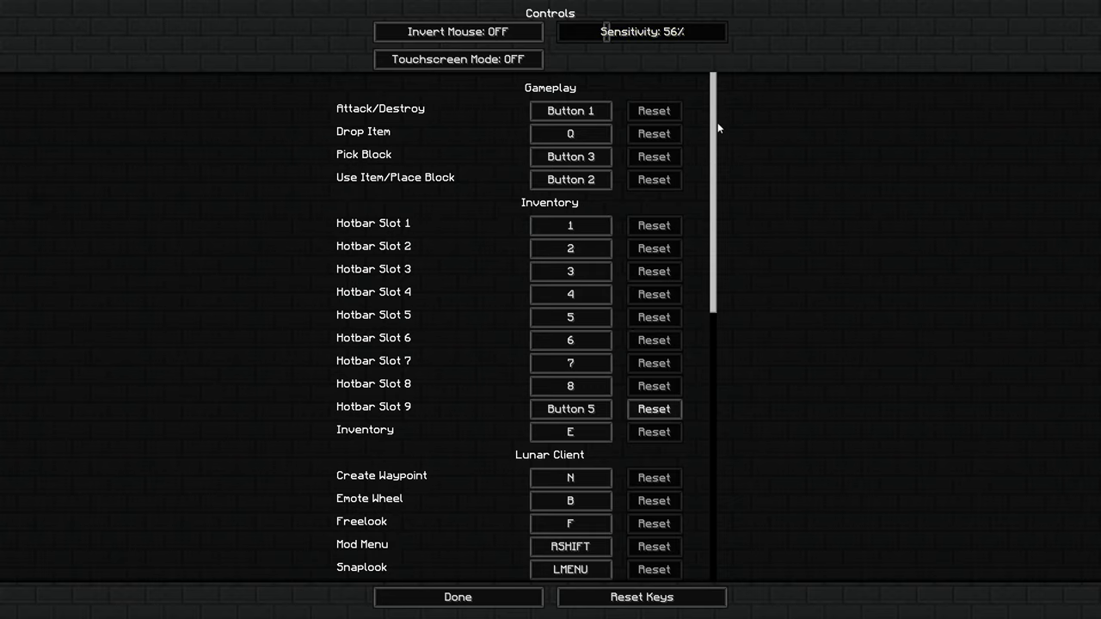
pyautogui.moveTo(717, 122); pyautogui.dragTo(715, 198)
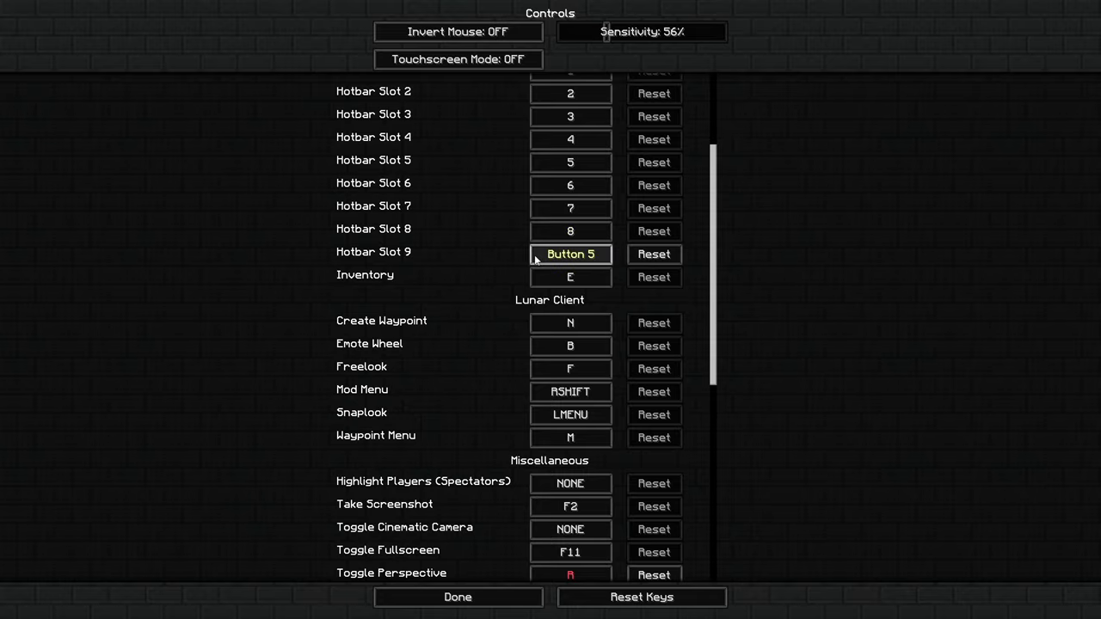
pyautogui.moveTo(714, 176); pyautogui.dragTo(582, 283)
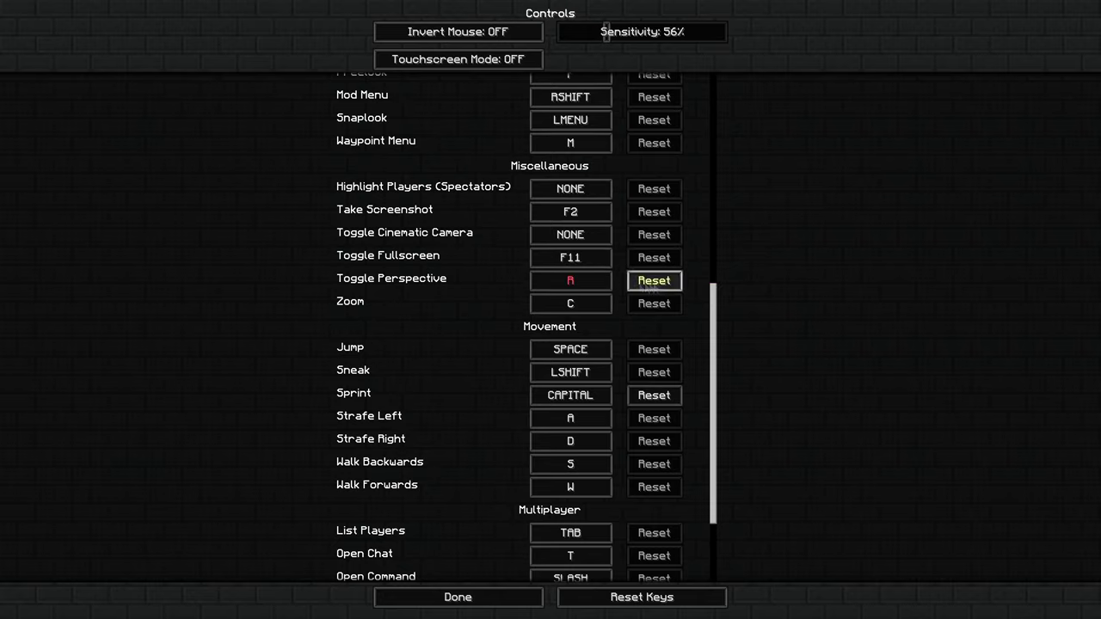
pyautogui.moveTo(710, 310); pyautogui.dragTo(663, 315)
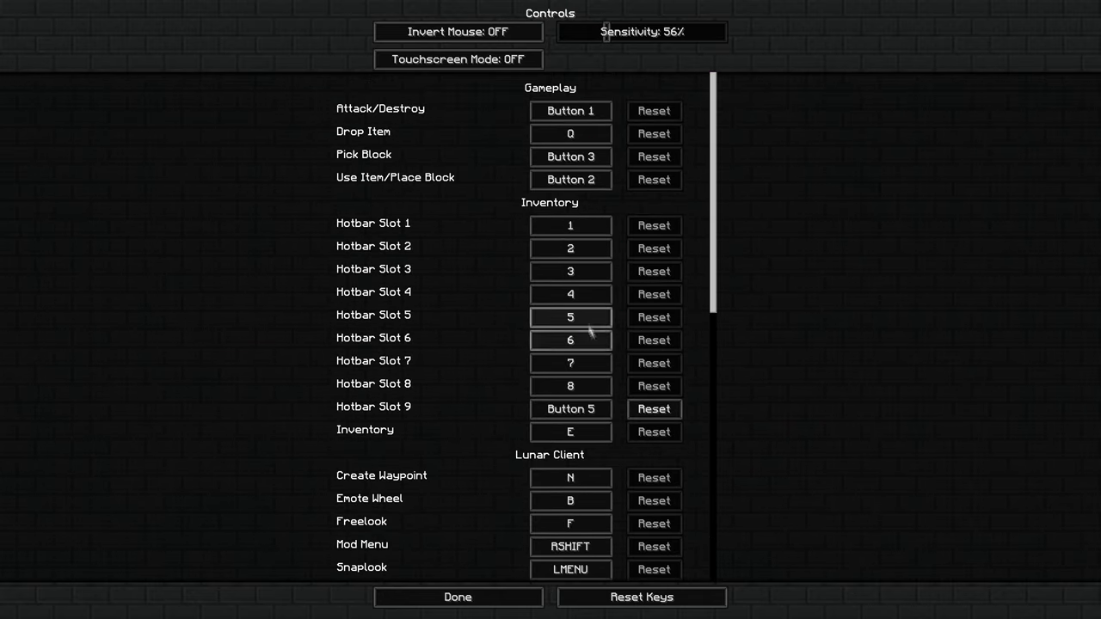